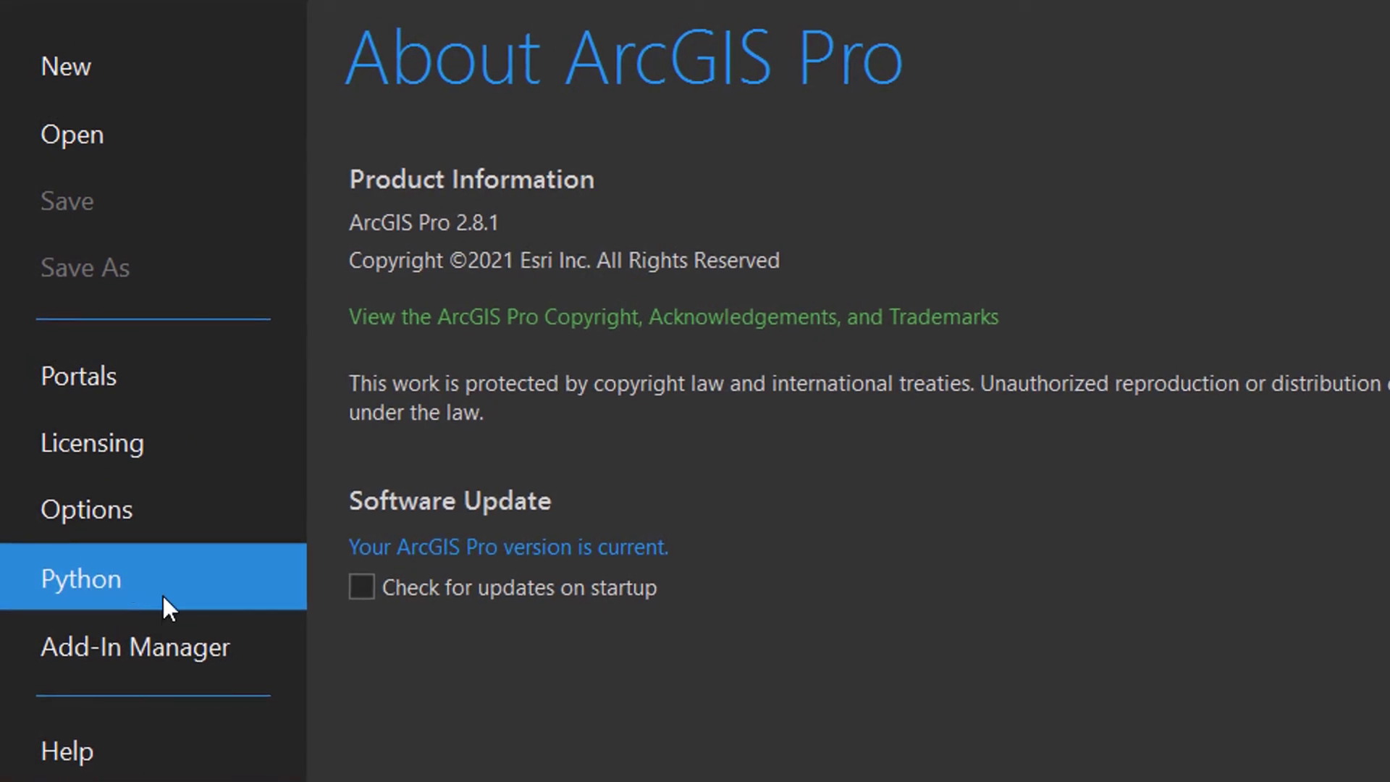
# Step: Open the Python Package Manager to view arcgispro-py3 and its 186 installed packages
pyautogui.click(145, 579)
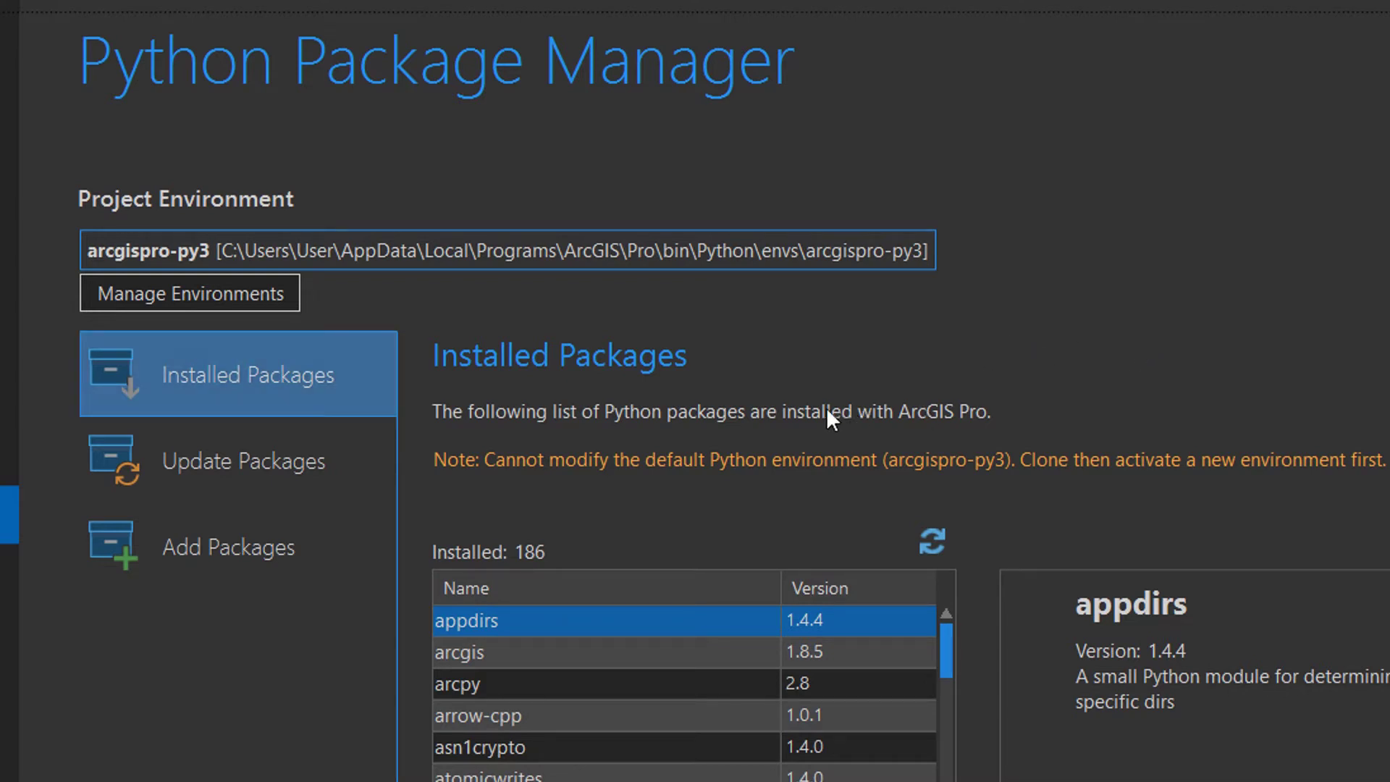
# Step: Clone the default arcgispro-py3 environment and make arcgispro-py3-clone the active environment
pyautogui.click(254, 303)
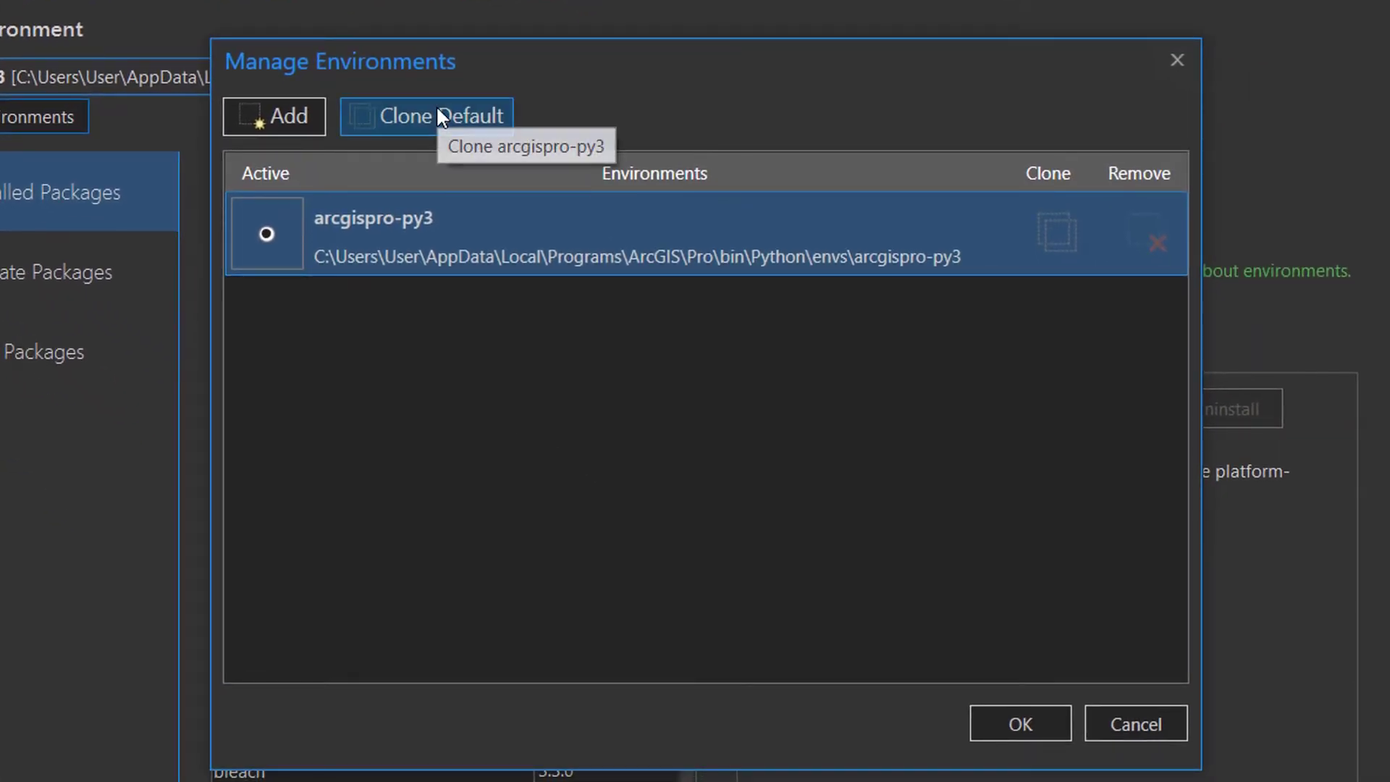
pyautogui.click(436, 115)
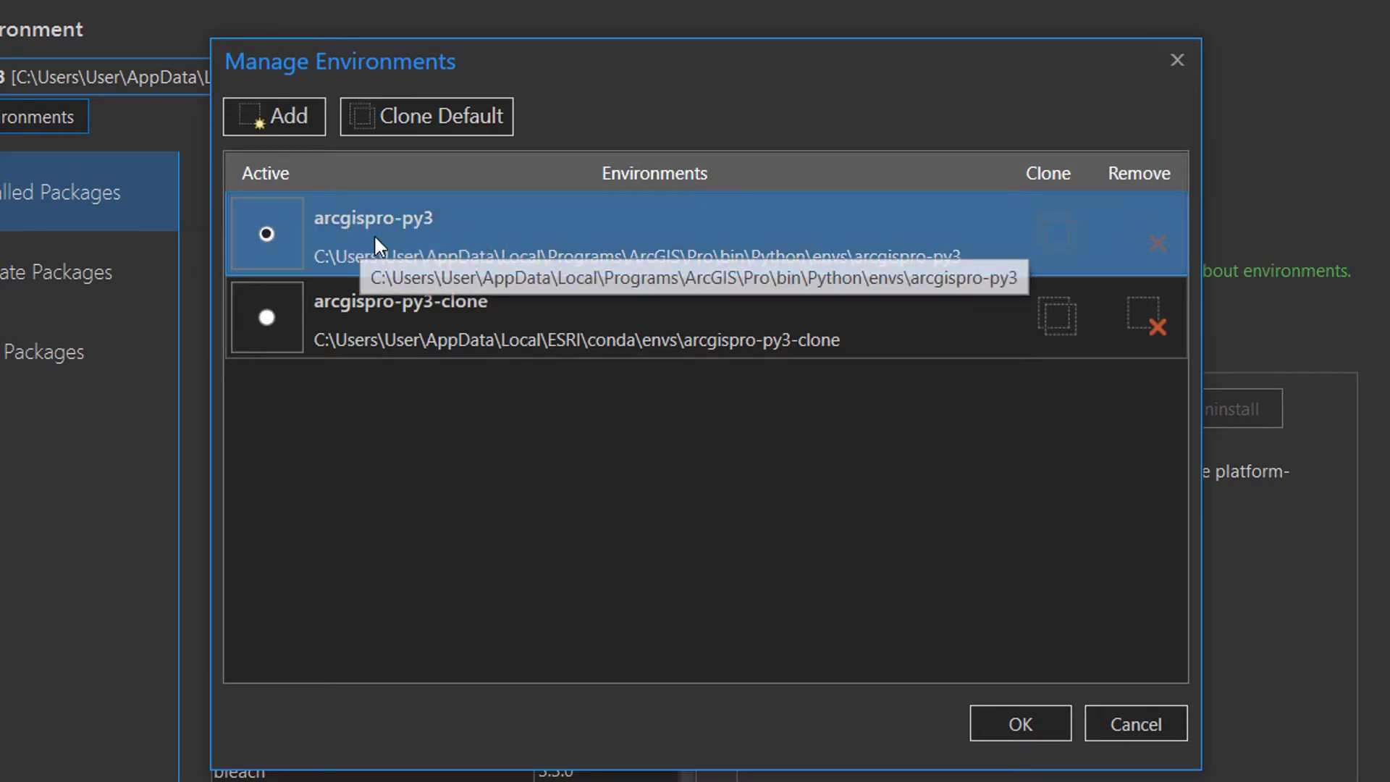
pyautogui.click(265, 319)
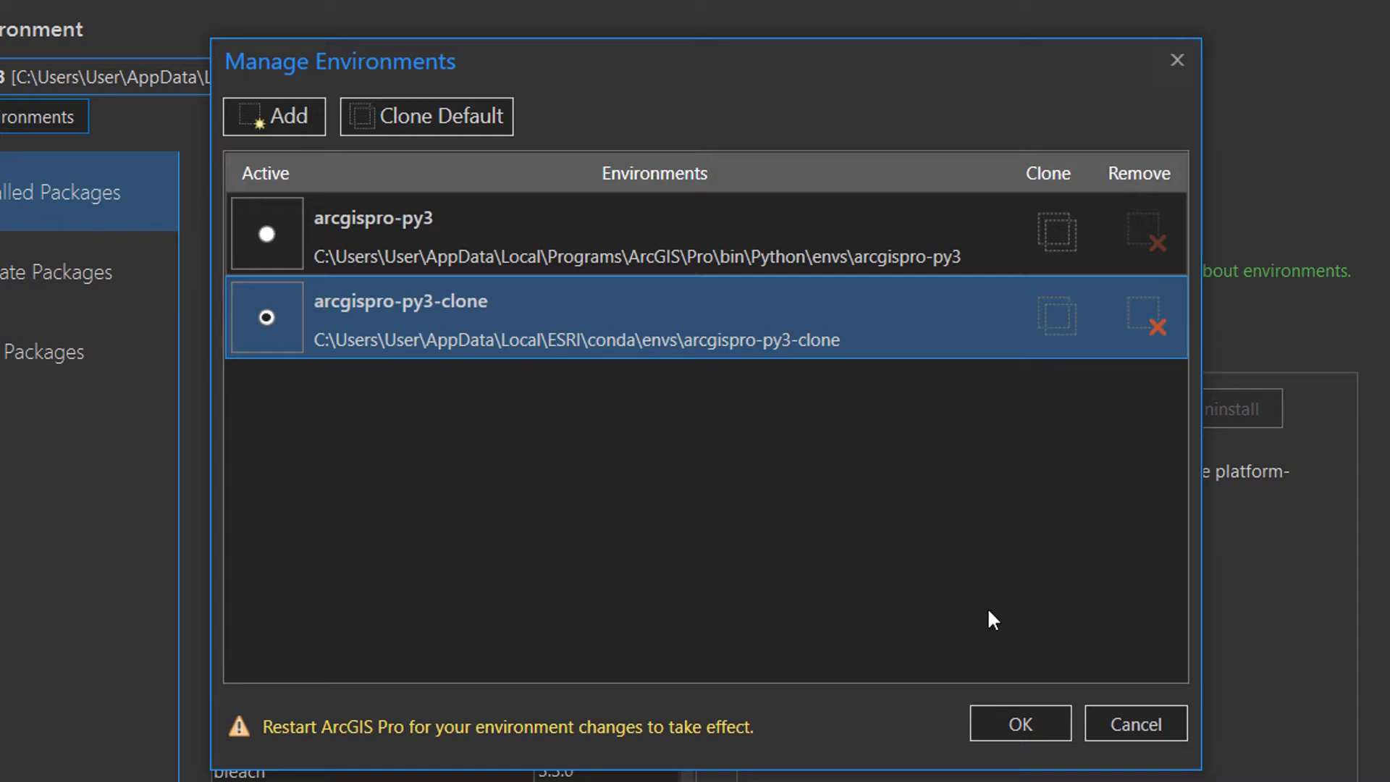
pyautogui.click(1009, 720)
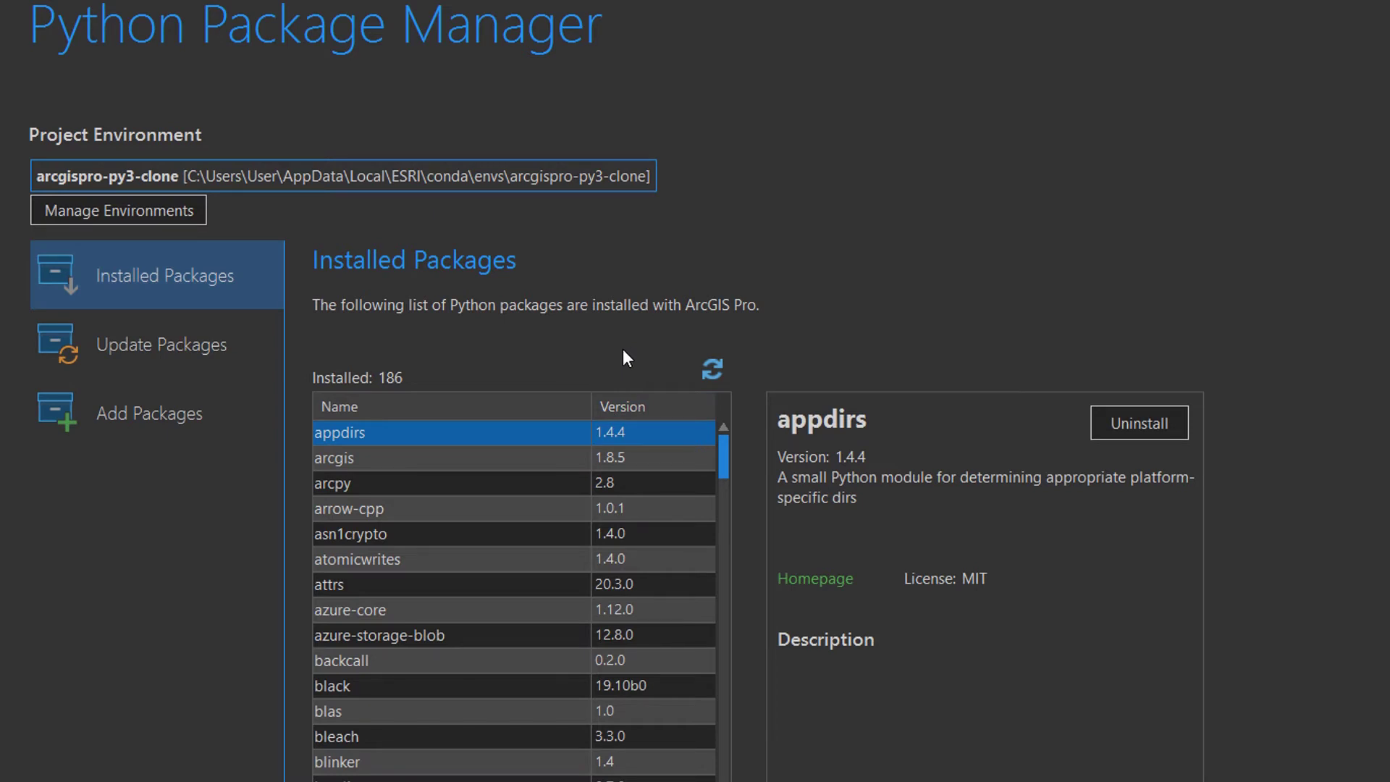
# Step: Find untools 2.8.1 among available packages and install it, accepting the terms
pyautogui.click(128, 436)
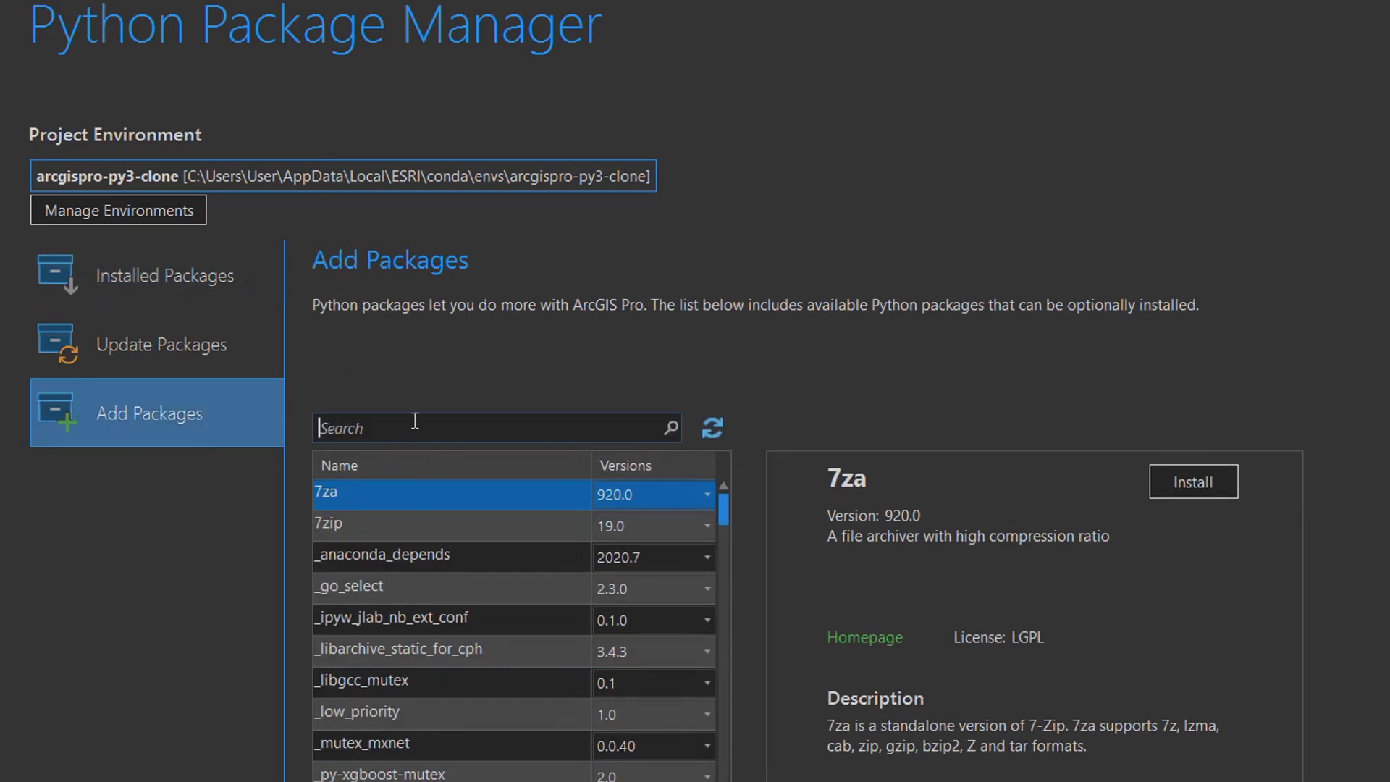
pyautogui.write('untools')
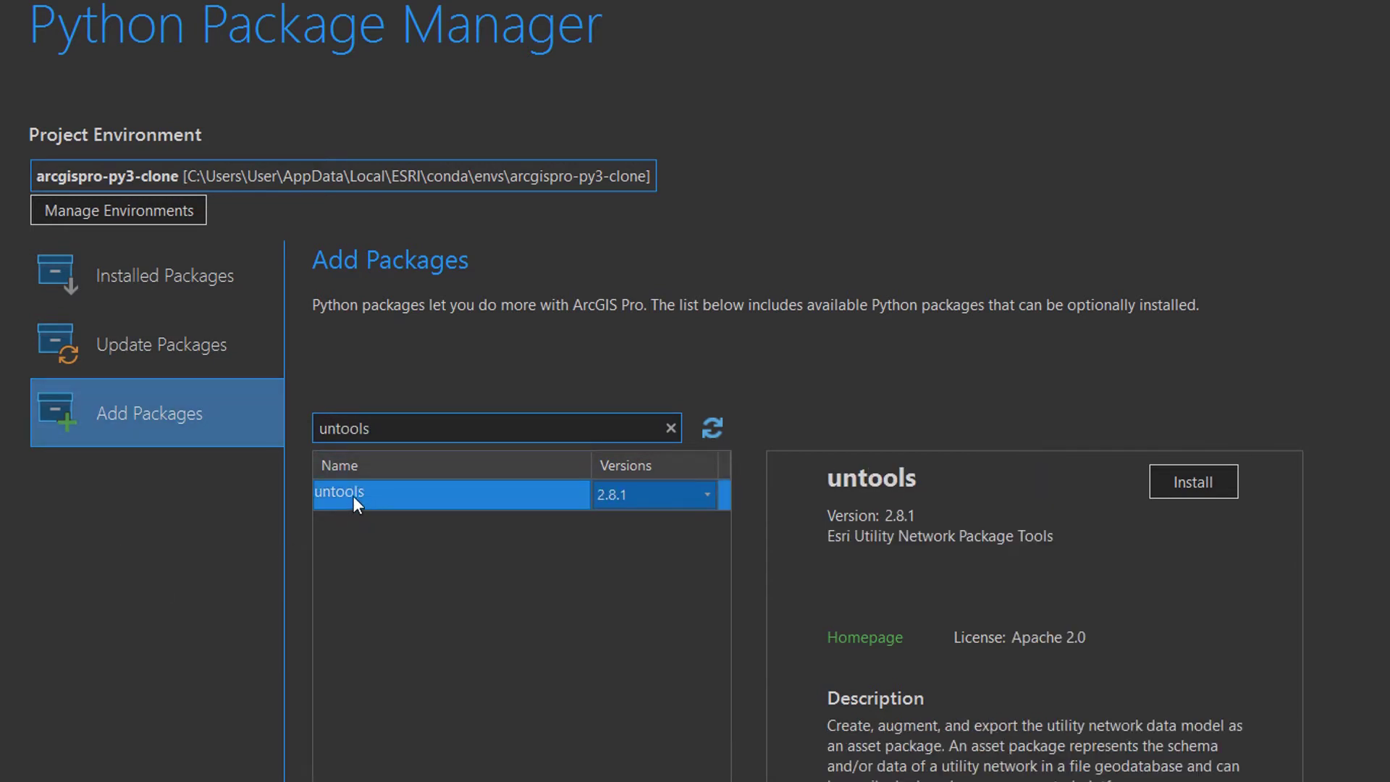
pyautogui.click(1205, 484)
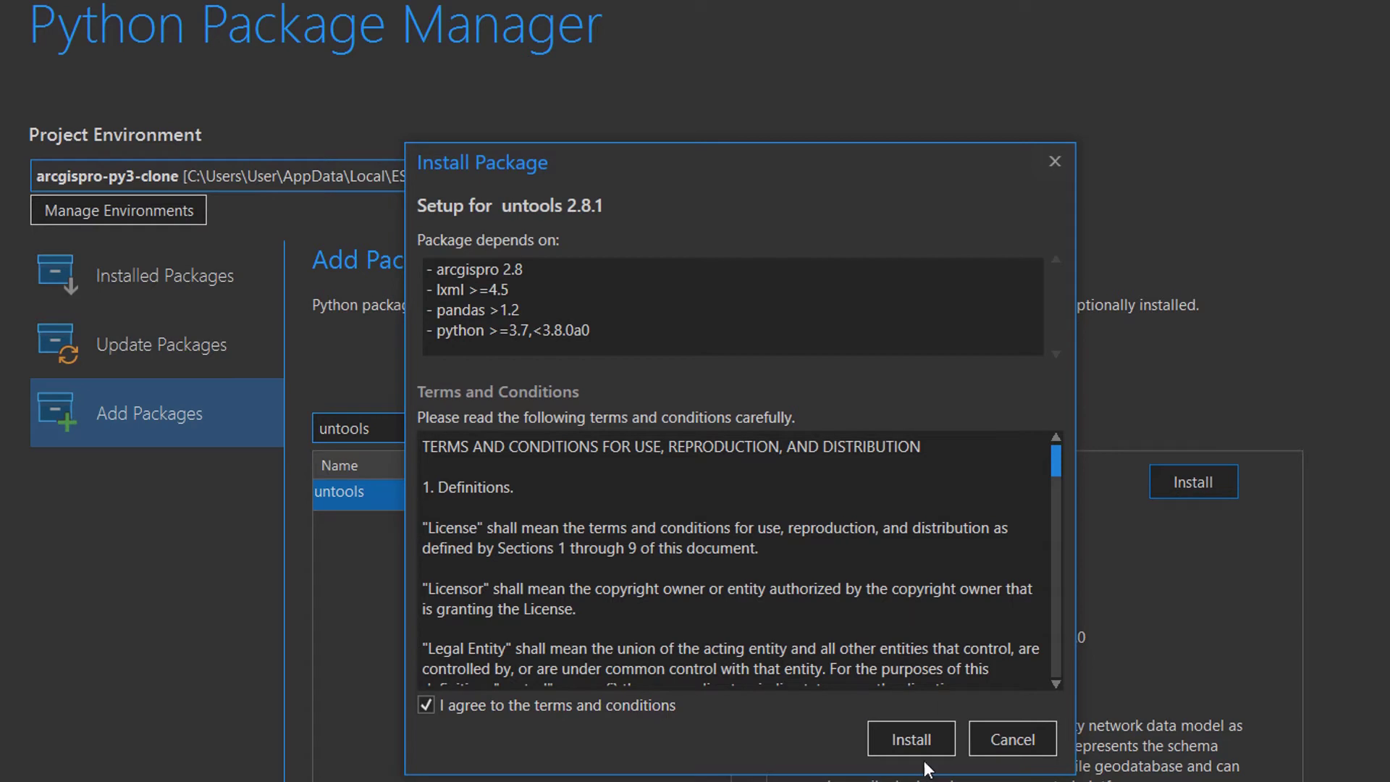
pyautogui.click(913, 740)
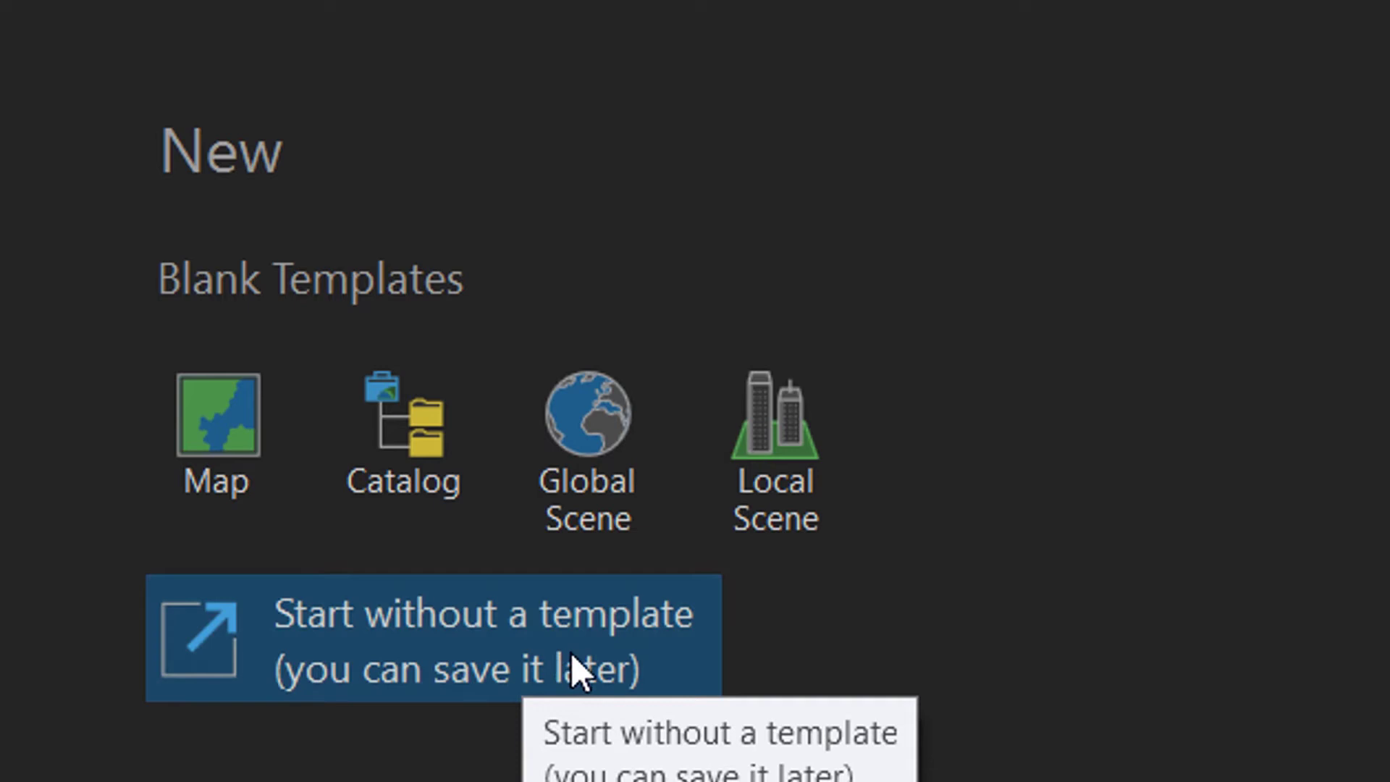
# Step: Start a blank project, open Stage Utility Network from Utility Network Package Tools, then close the tools
pyautogui.click(571, 658)
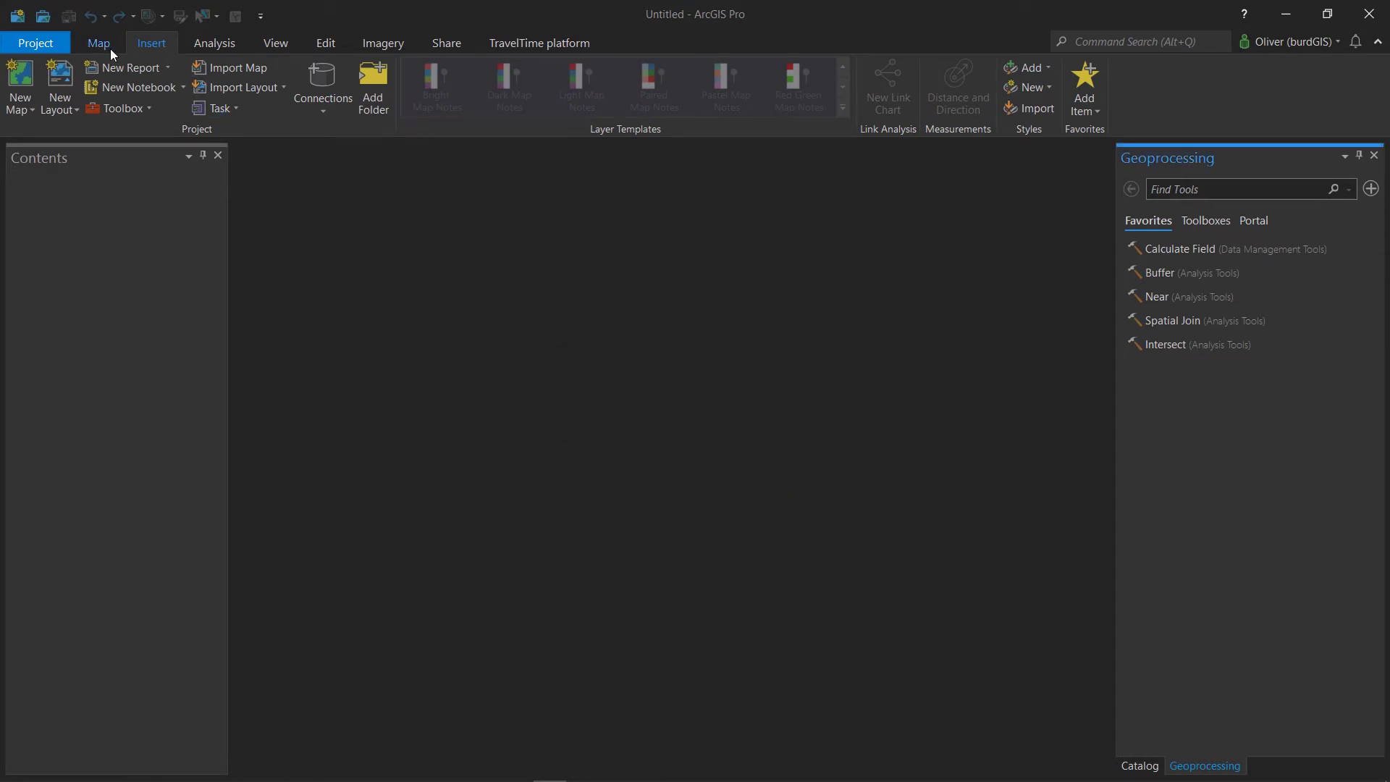
pyautogui.click(1216, 221)
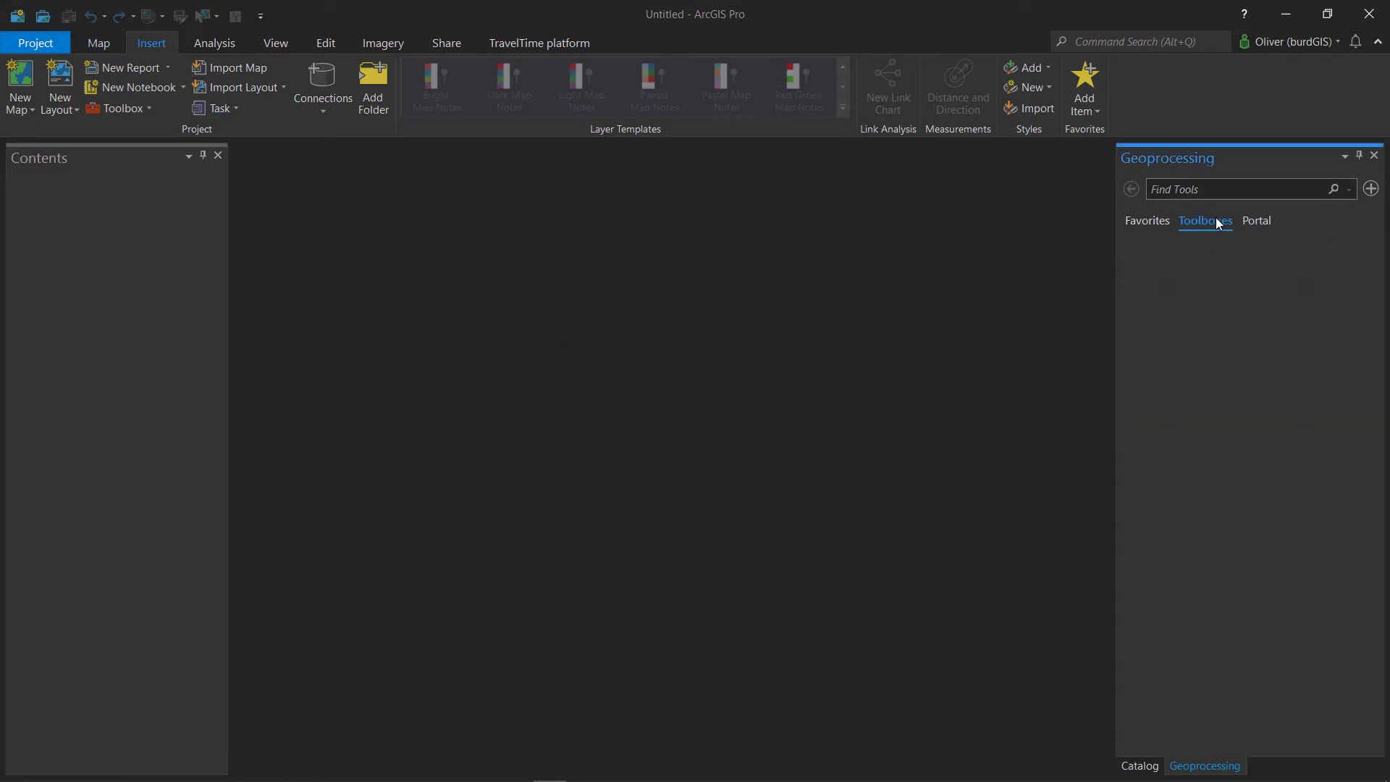
pyautogui.scroll(-5, 1212, 406)
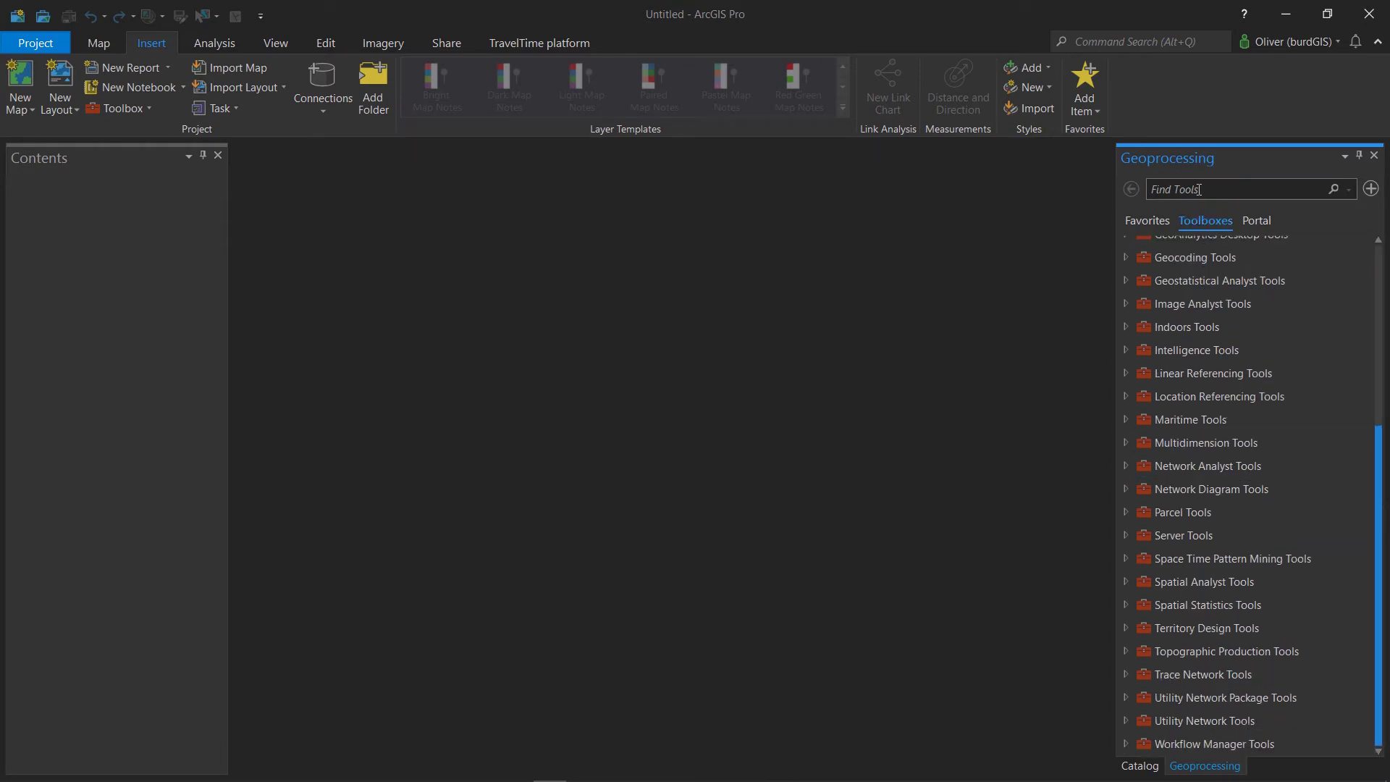
pyautogui.click(1126, 697)
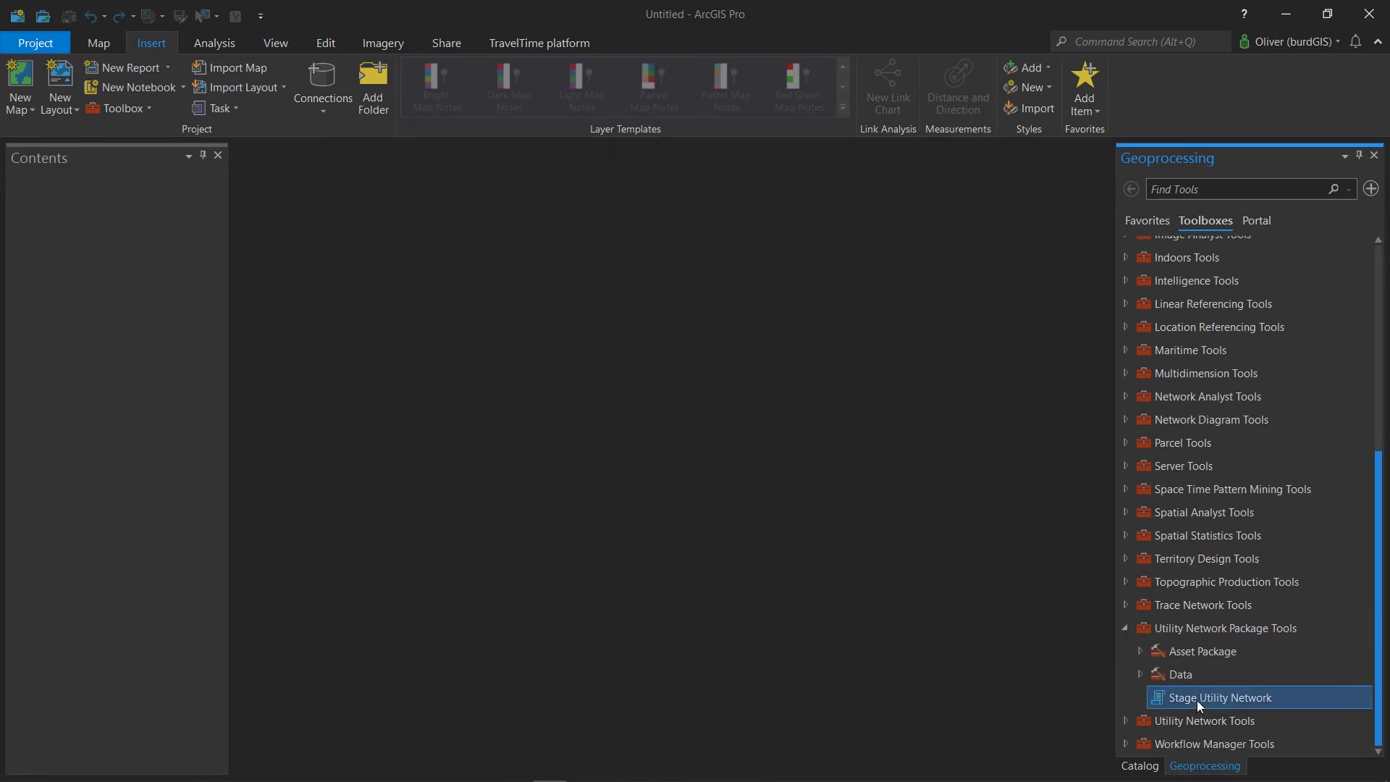
pyautogui.doubleClick(1196, 698)
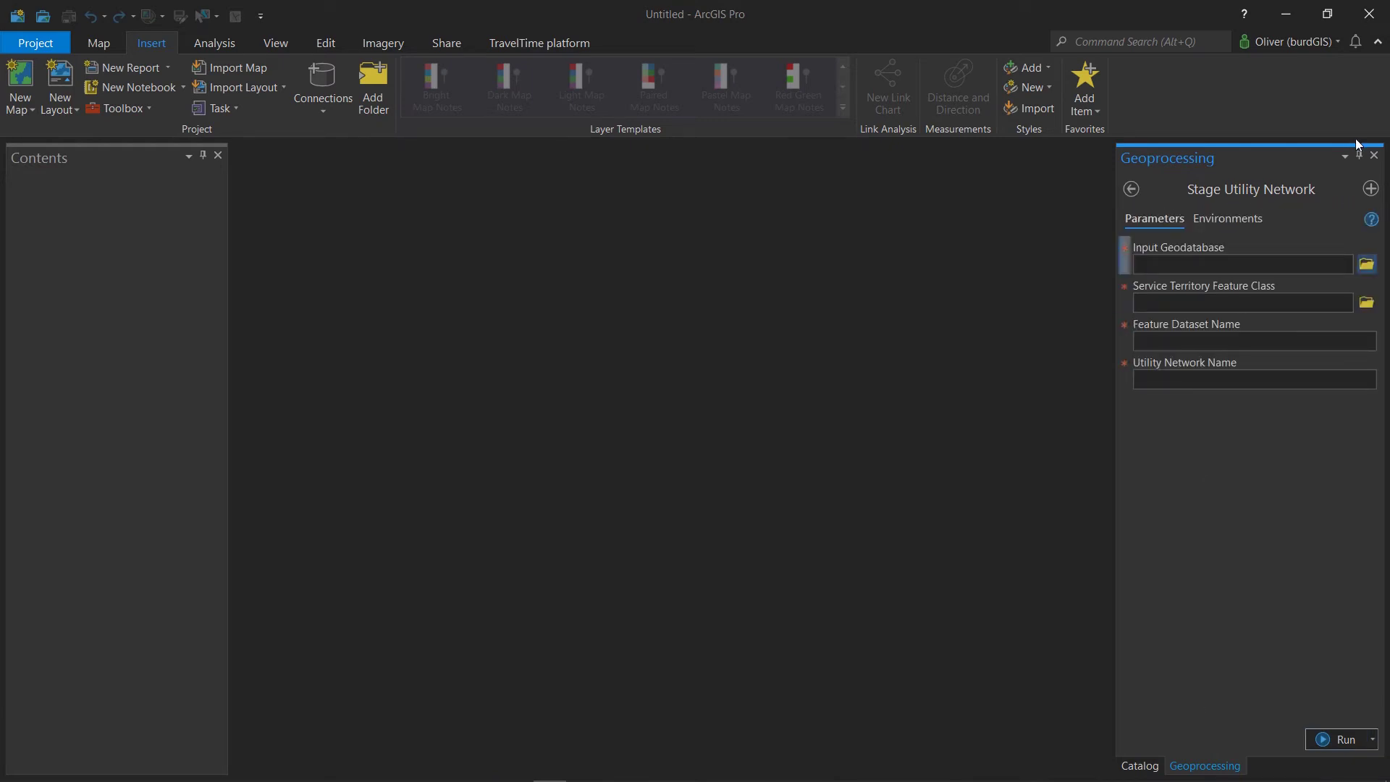
pyautogui.click(1374, 155)
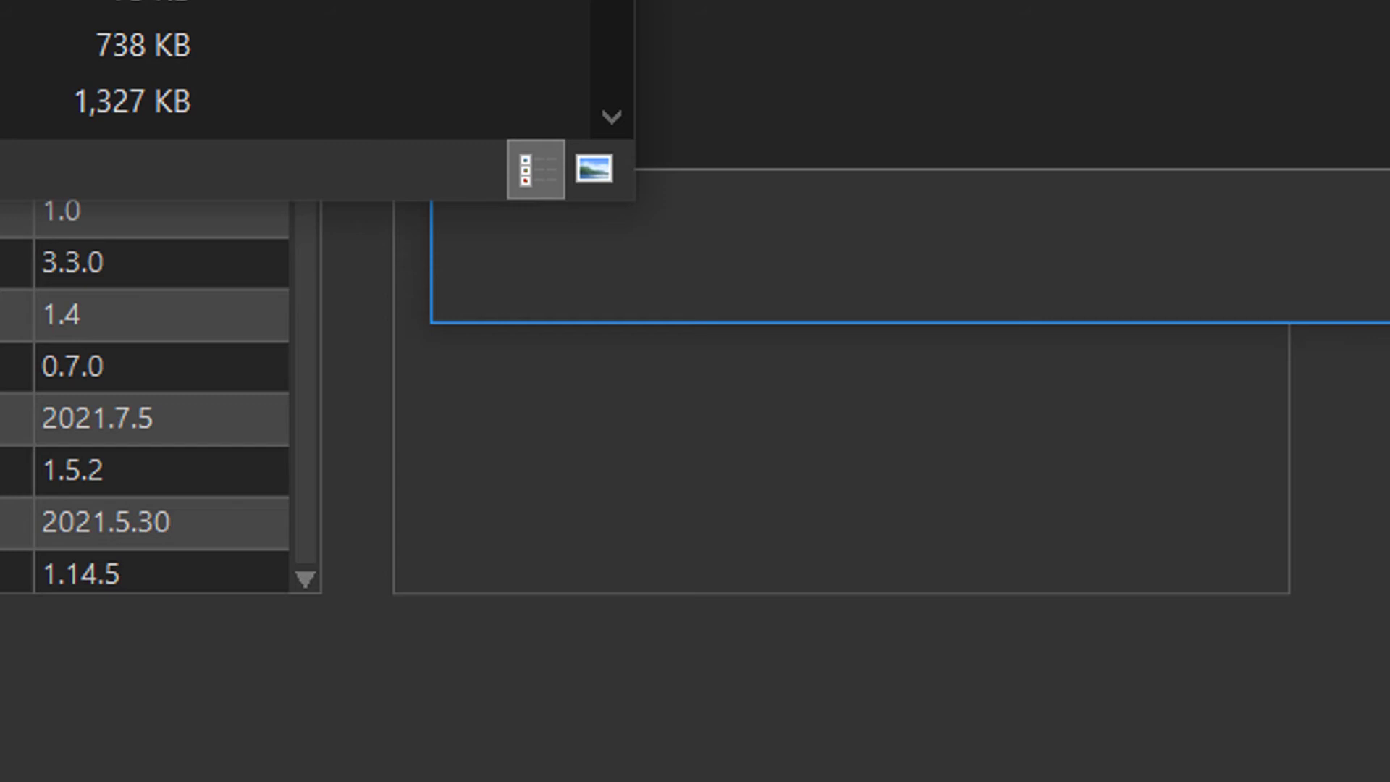
# Step: Browse from the ArcGIS Pro bin folder to Python\envs\arcgispro-py3\Lib
pyautogui.click(458, 319)
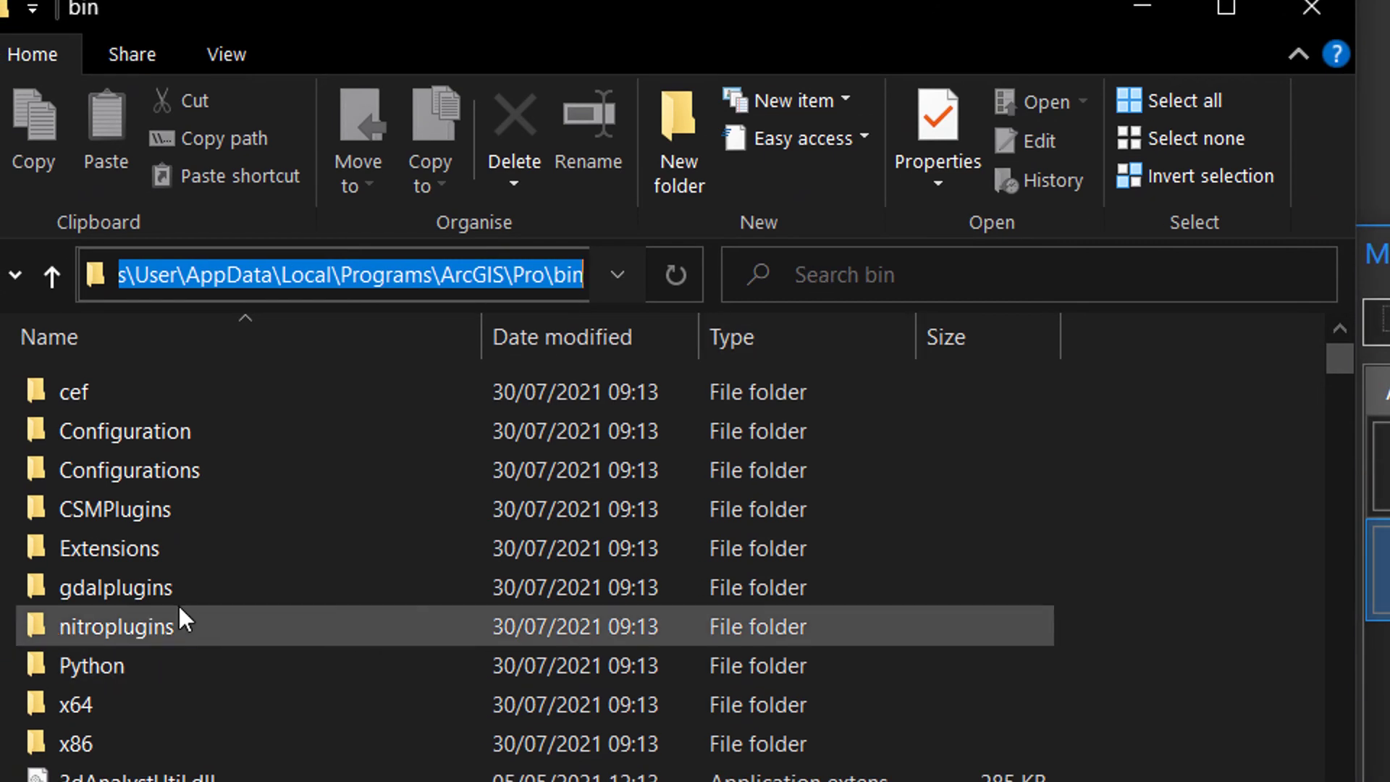
pyautogui.doubleClick(143, 662)
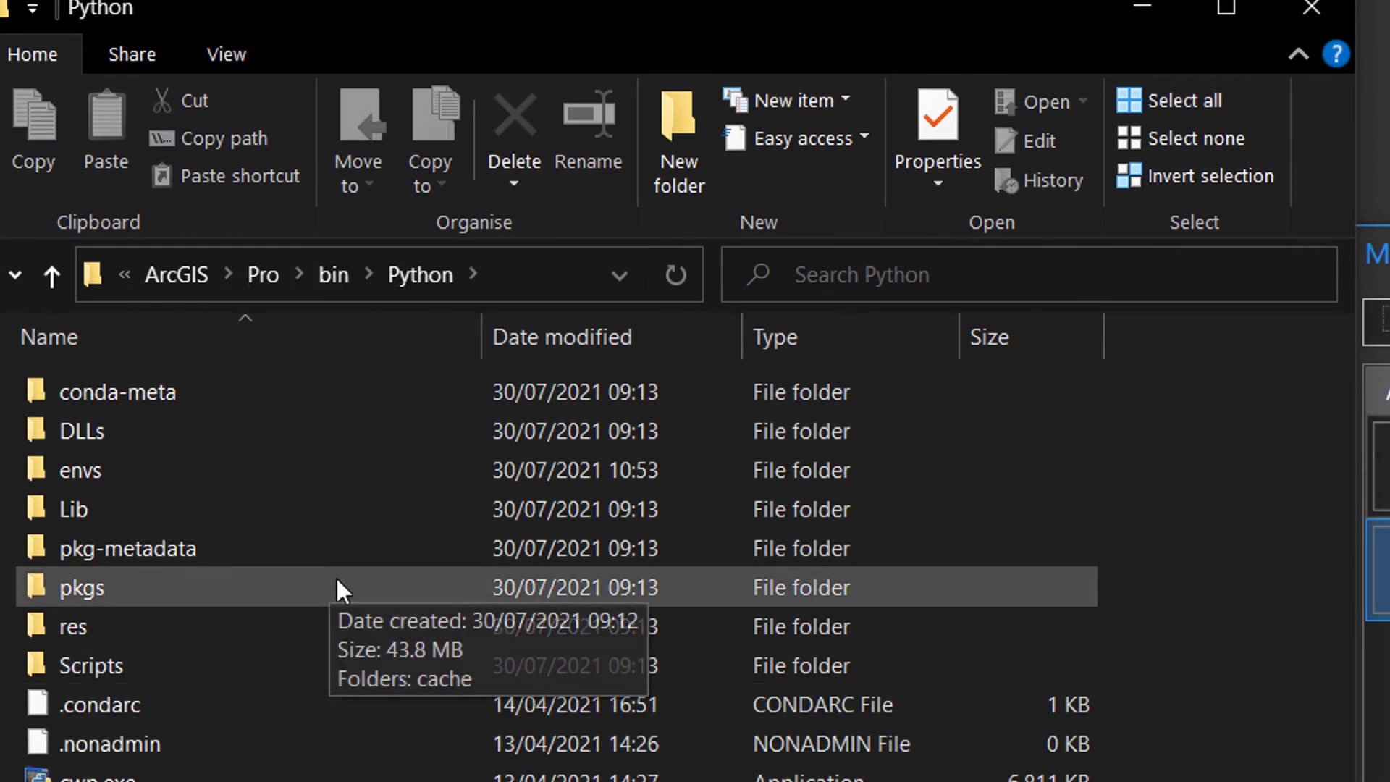
pyautogui.doubleClick(189, 466)
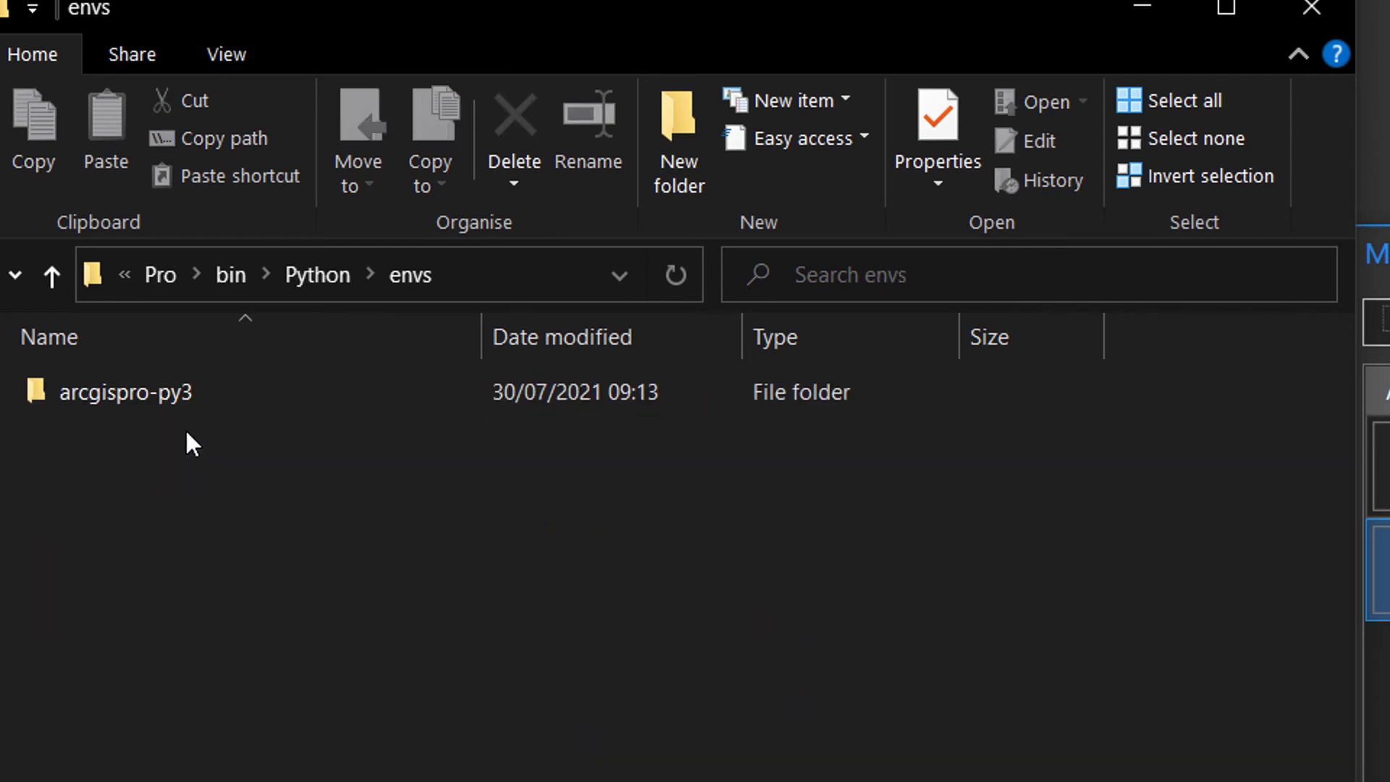
pyautogui.doubleClick(146, 399)
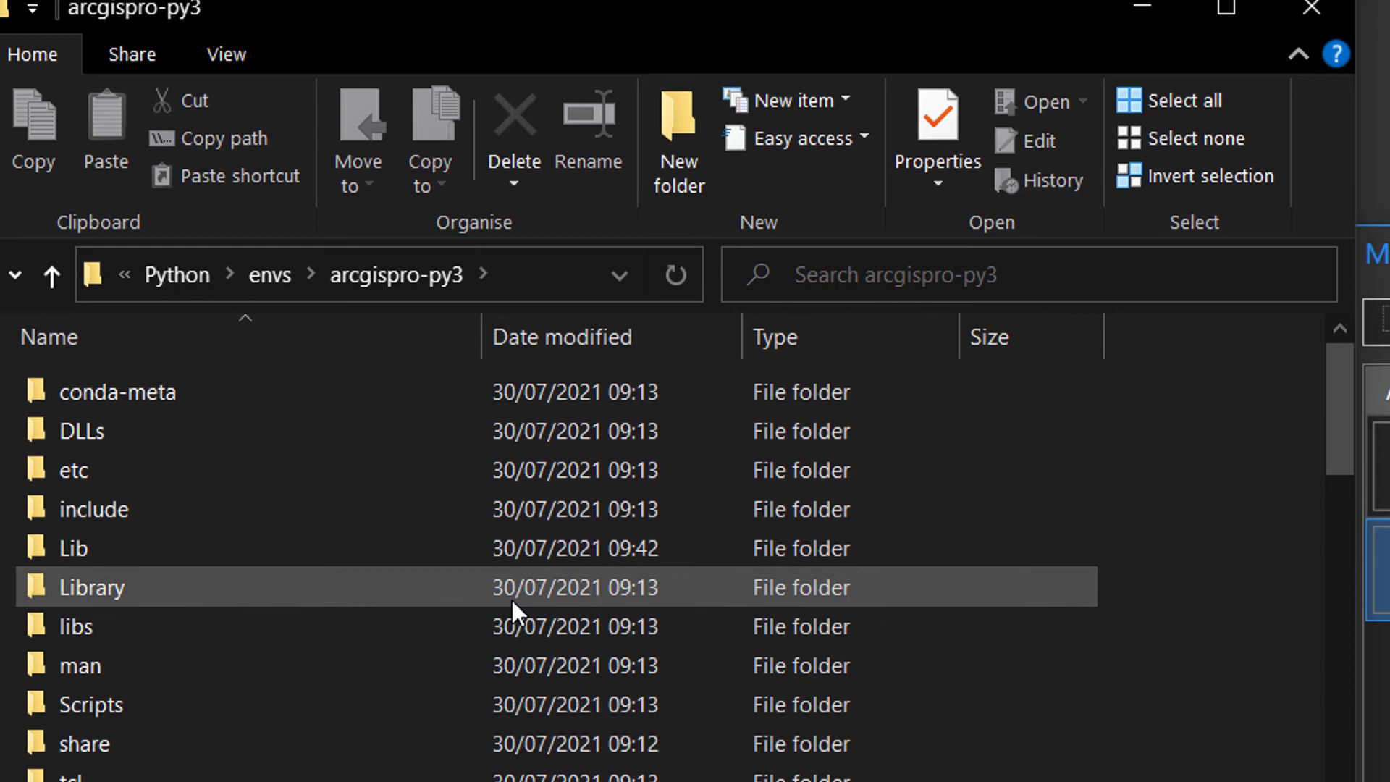
pyautogui.doubleClick(107, 544)
# Step: Open site-packages\arcgisscripting and select the _arcgisscripting.pyd file
pyautogui.scroll(-3, 320, 611)
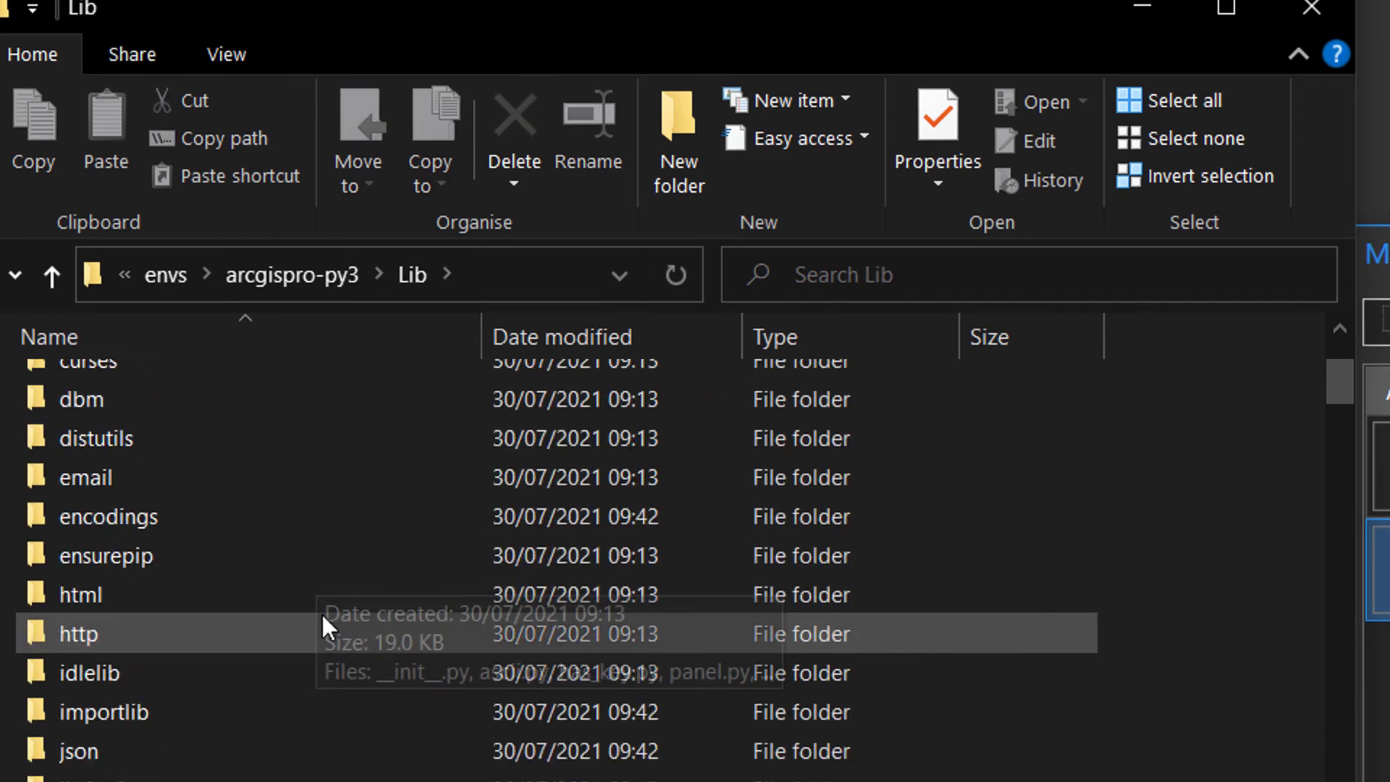
pyautogui.scroll(-1, 175, 728)
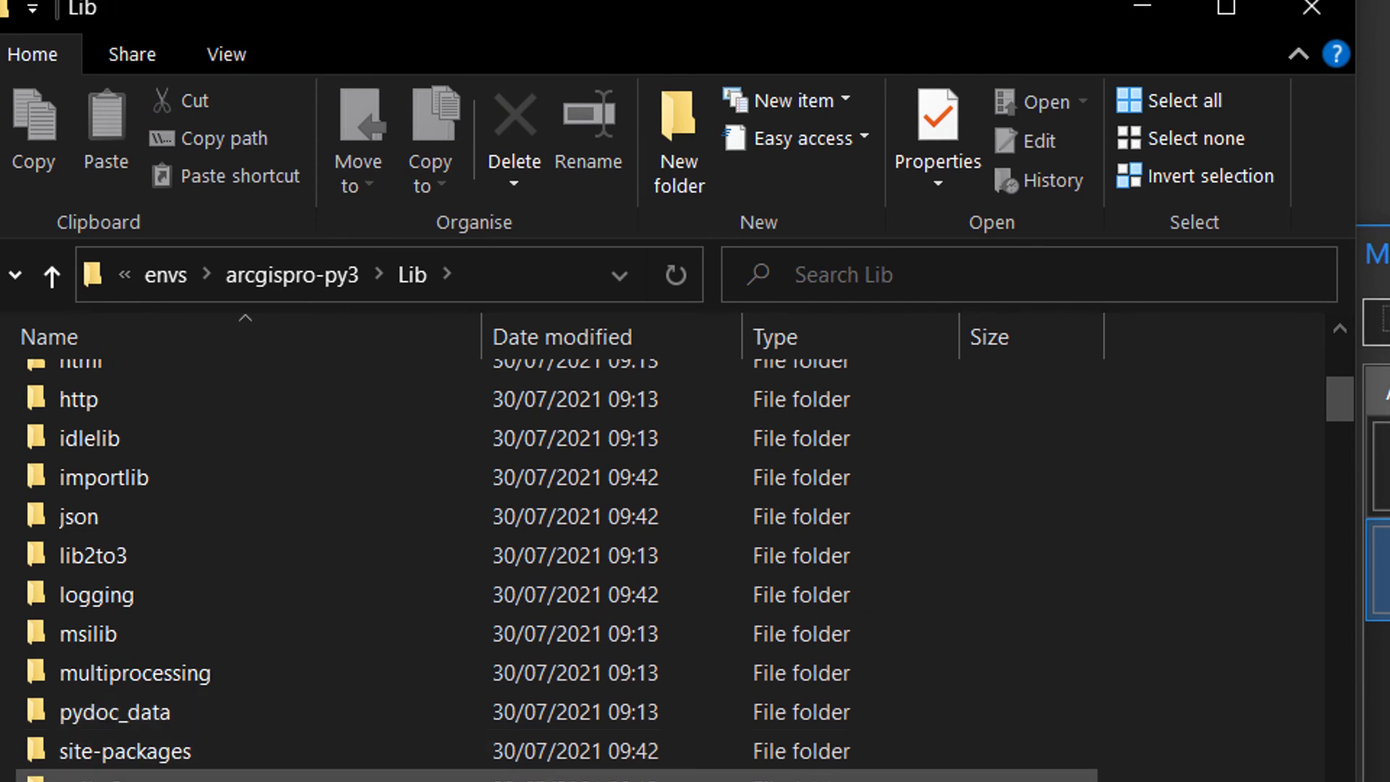
pyautogui.doubleClick(124, 760)
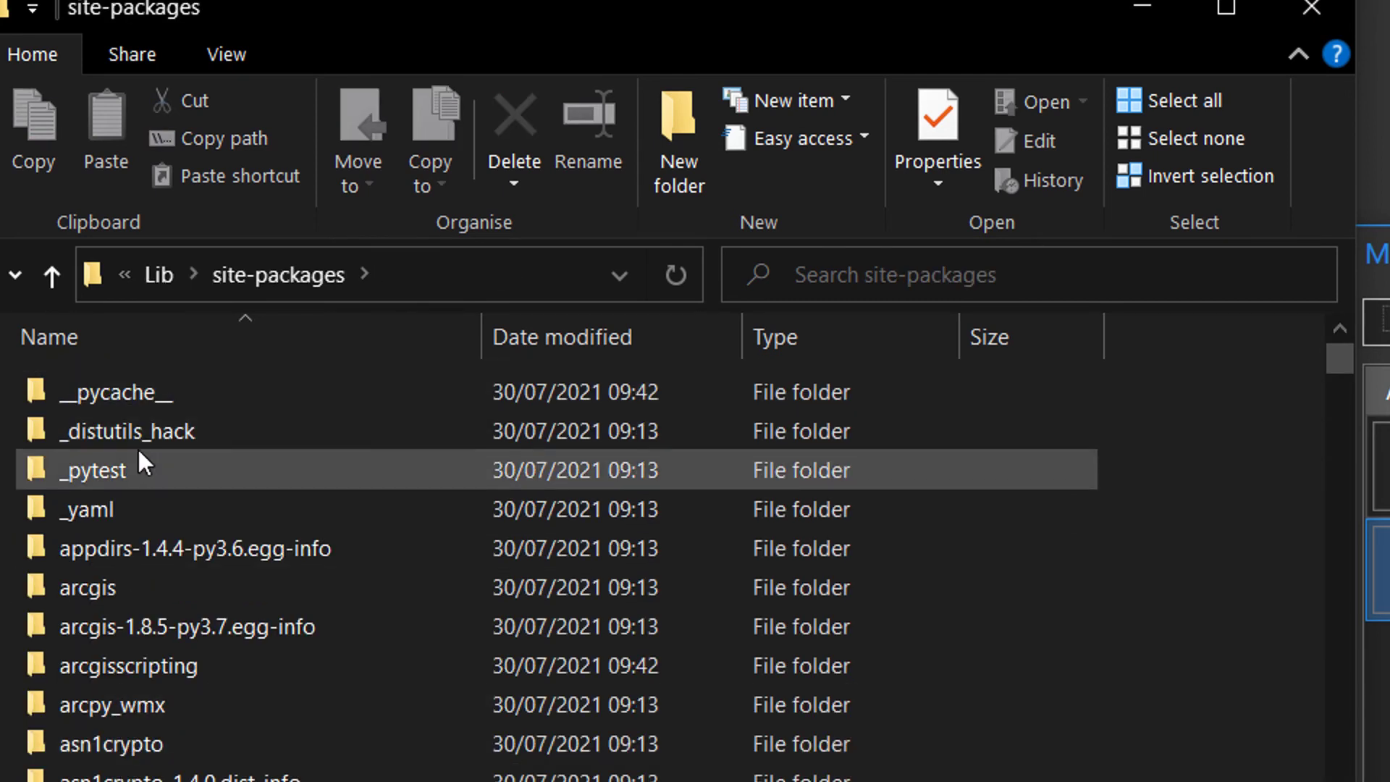
pyautogui.click(124, 677)
pyautogui.doubleClick(123, 675)
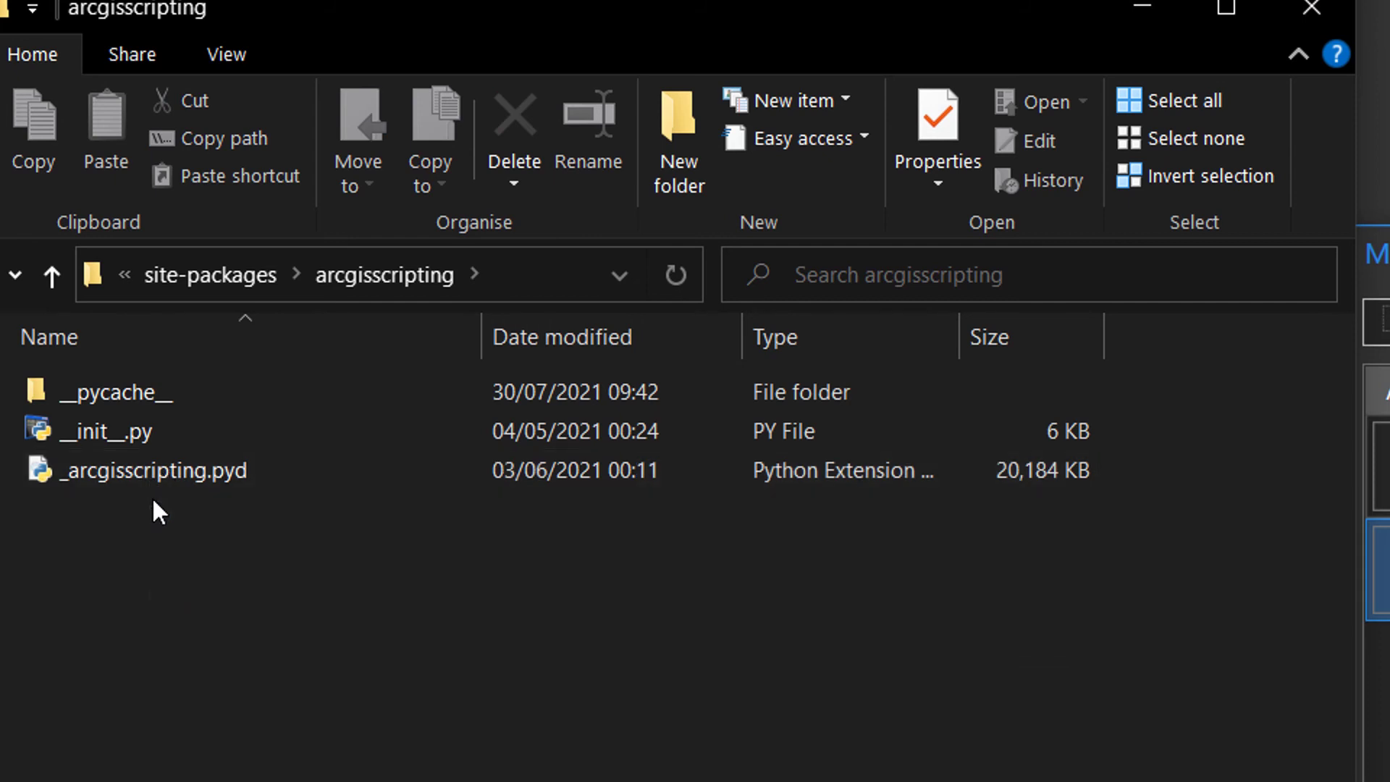
pyautogui.click(228, 473)
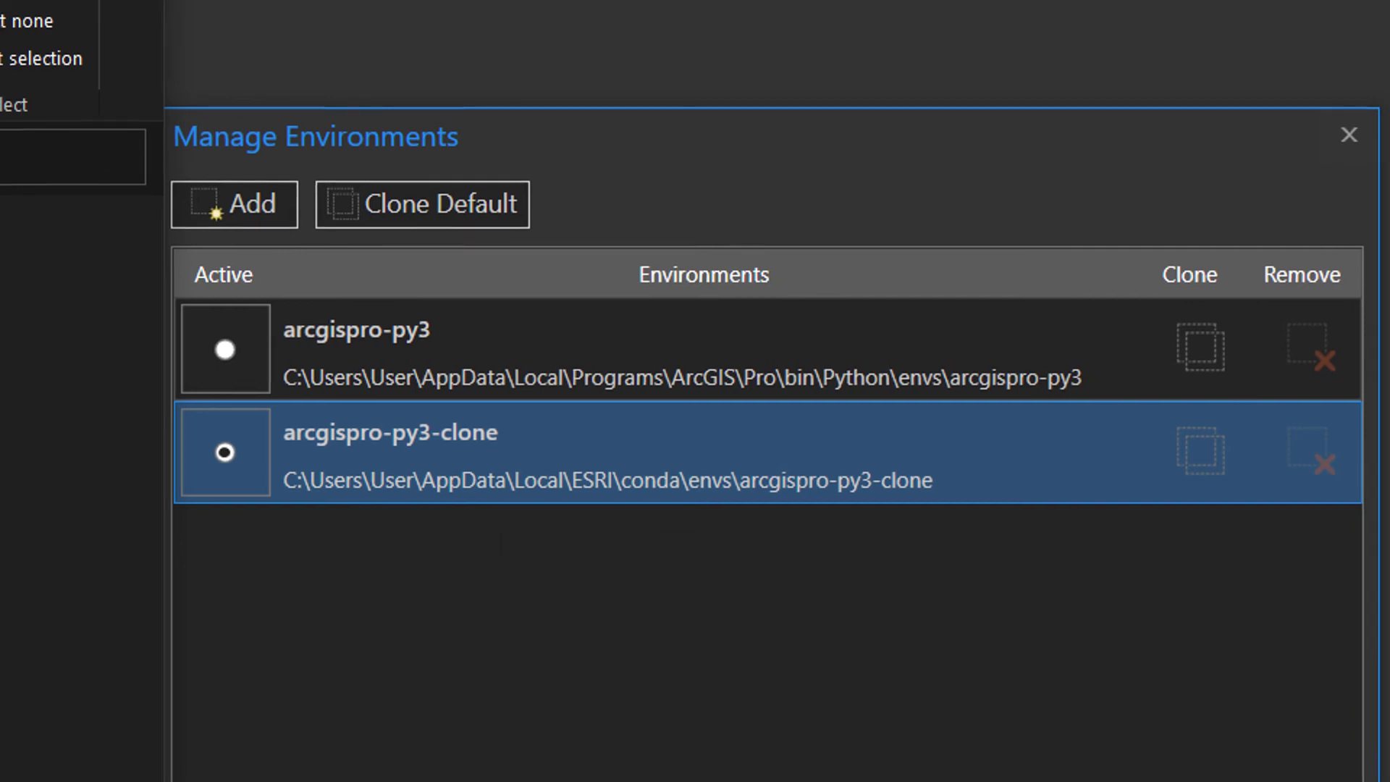
# Step: Replace the address path after Local\ with ESRI to reach AppData\Local\ESRI
pyautogui.click(103, 123)
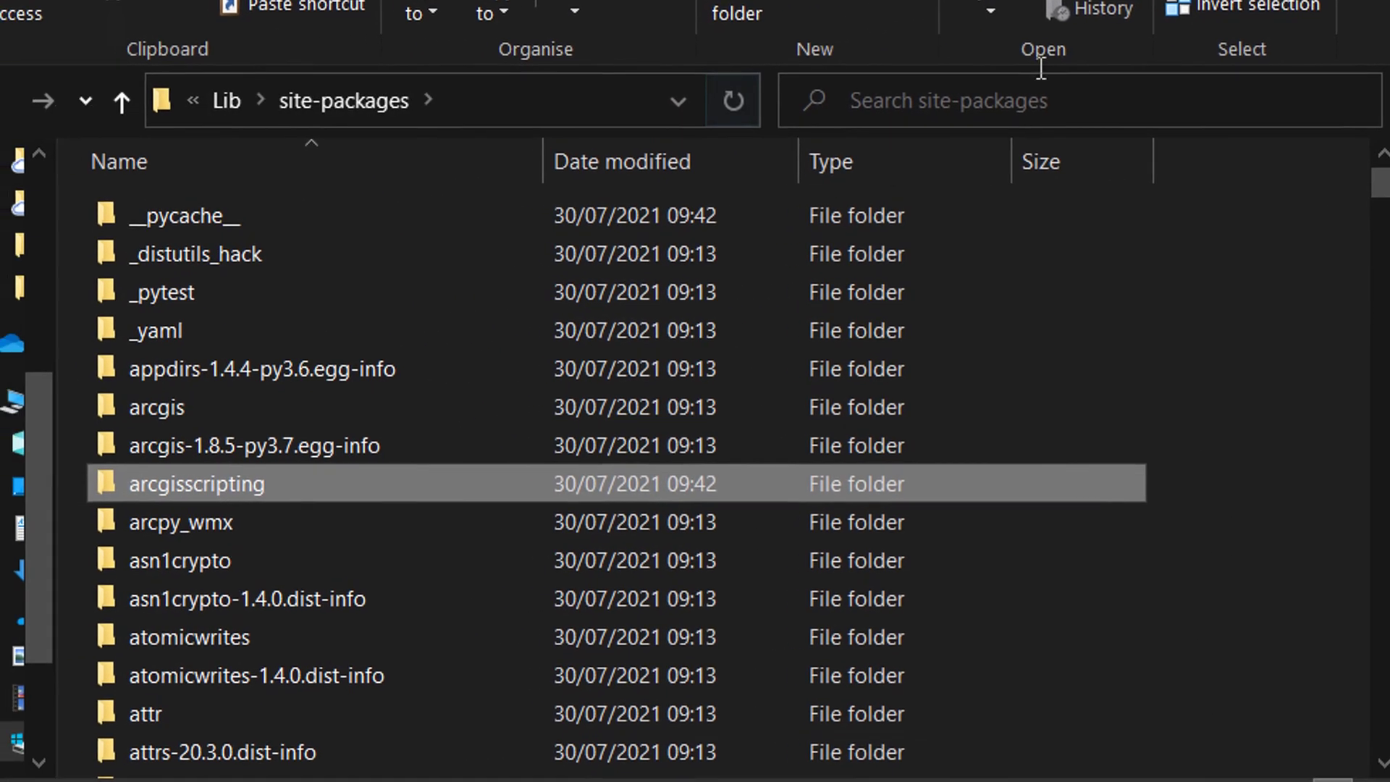
pyautogui.click(1182, 101)
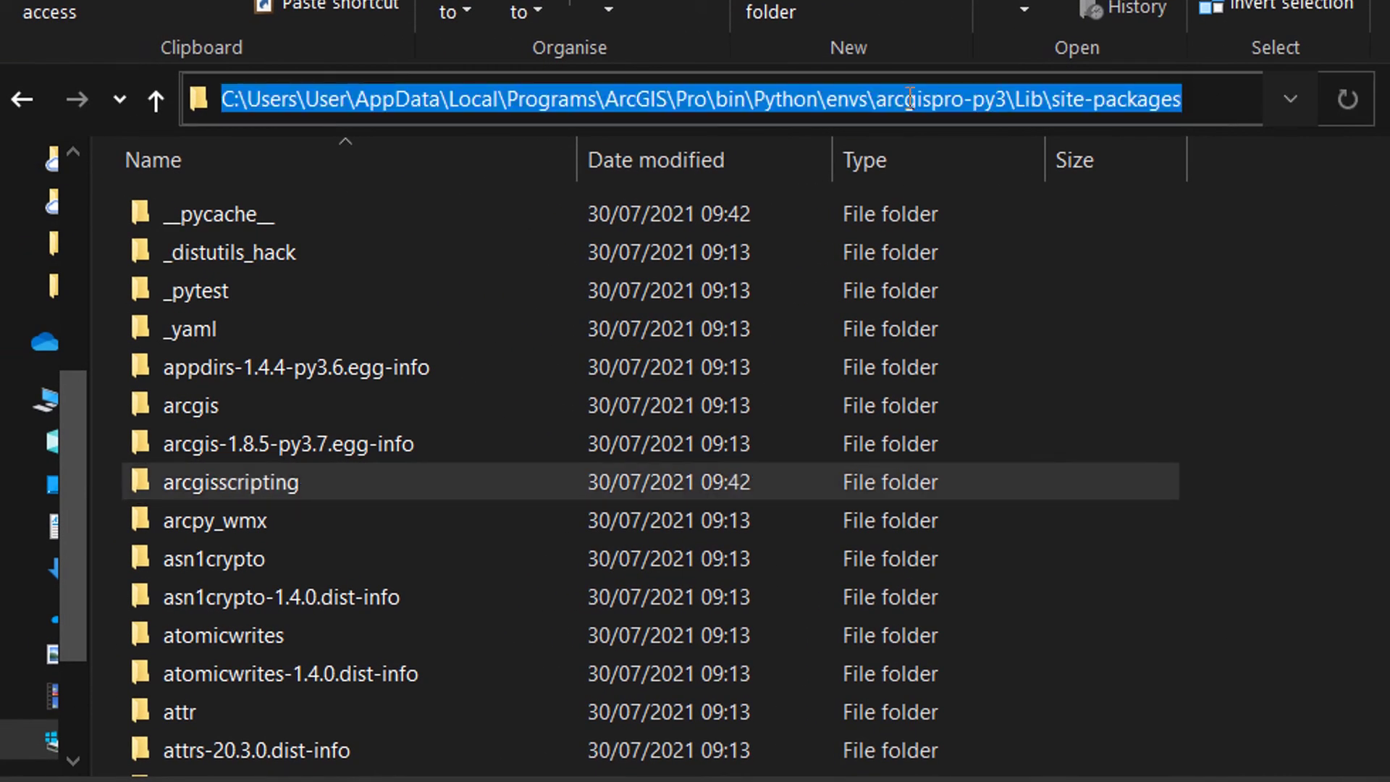
pyautogui.click(509, 99)
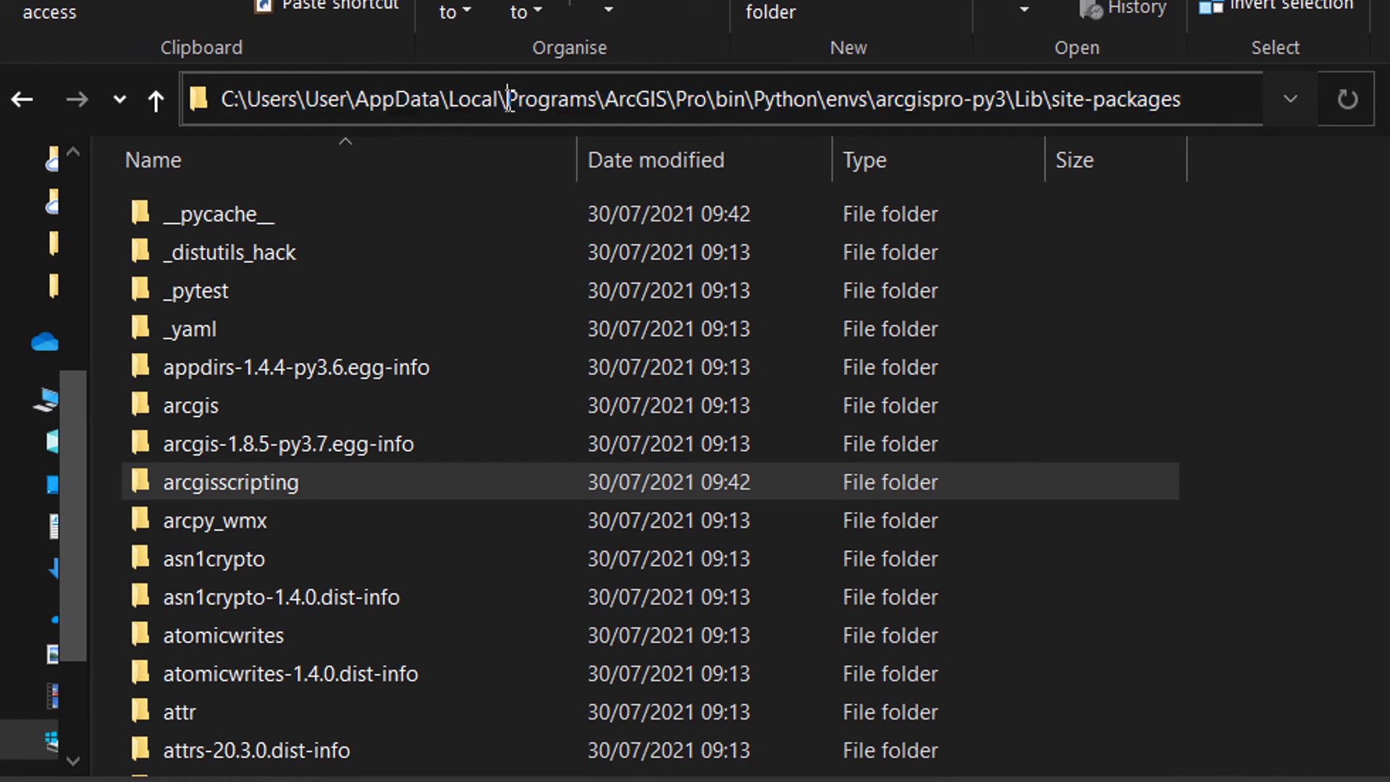
pyautogui.moveTo(509, 99); pyautogui.dragTo(1182, 99)
pyautogui.write('ESRI')
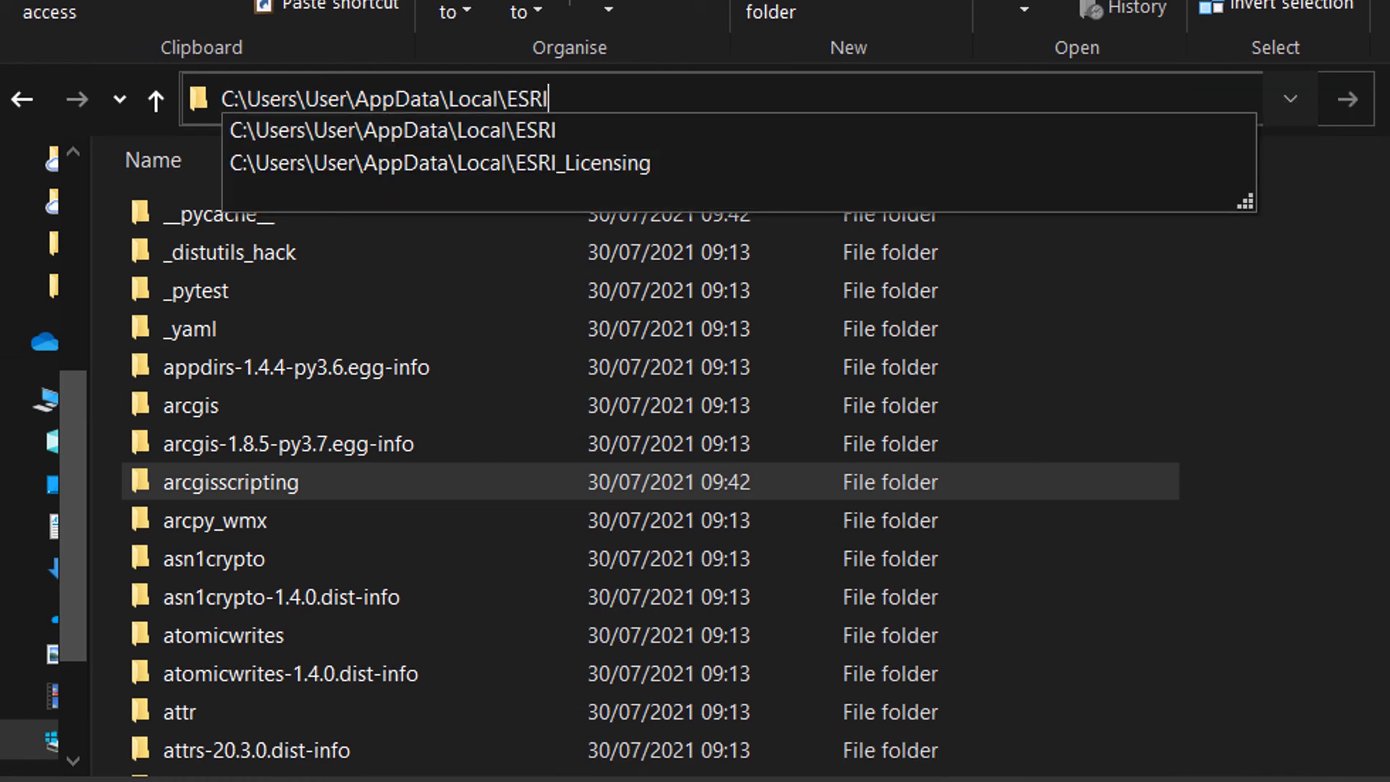
pyautogui.press('Return')
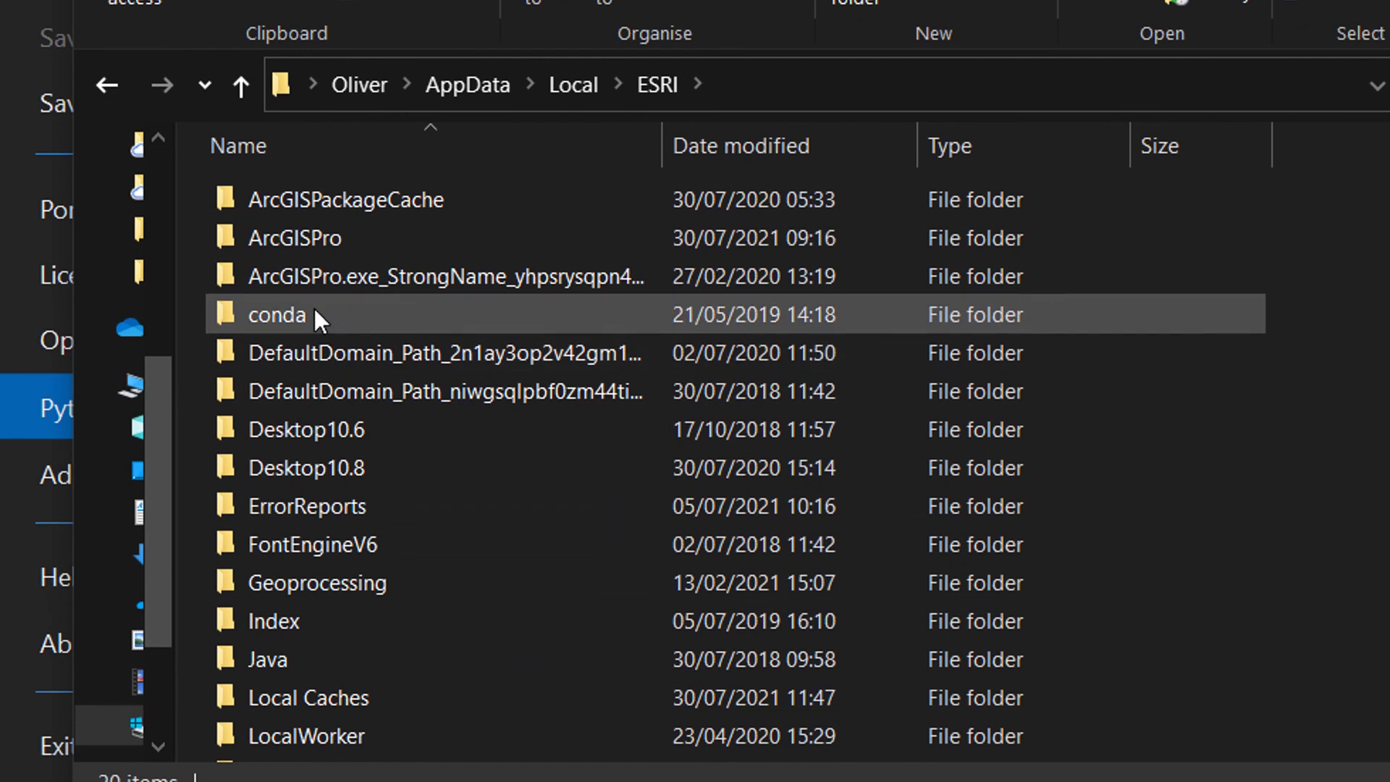
# Step: Navigate into conda\envs\arcgispro-py3-clone\Lib\site-packages\arcgisscripting
pyautogui.click(305, 309)
pyautogui.doubleClick(314, 308)
pyautogui.doubleClick(280, 197)
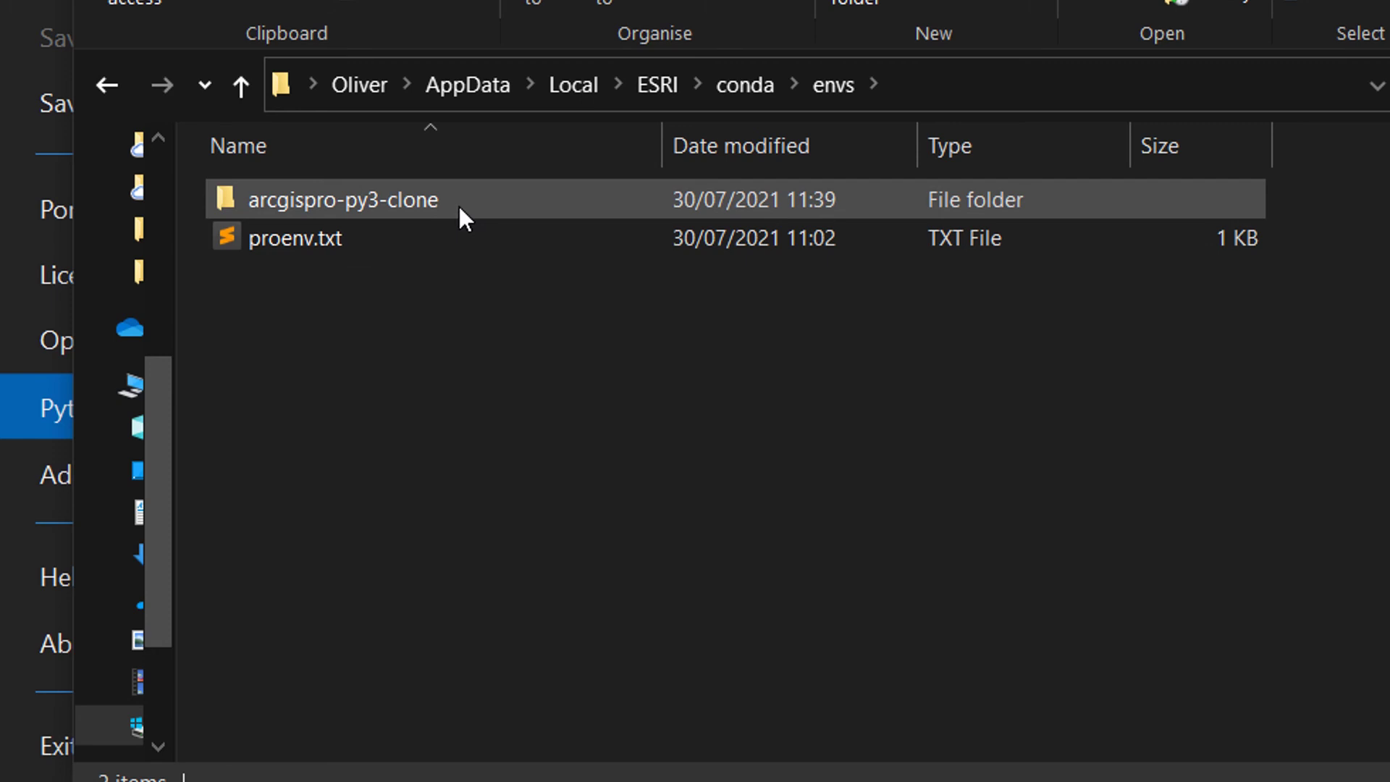
pyautogui.doubleClick(458, 202)
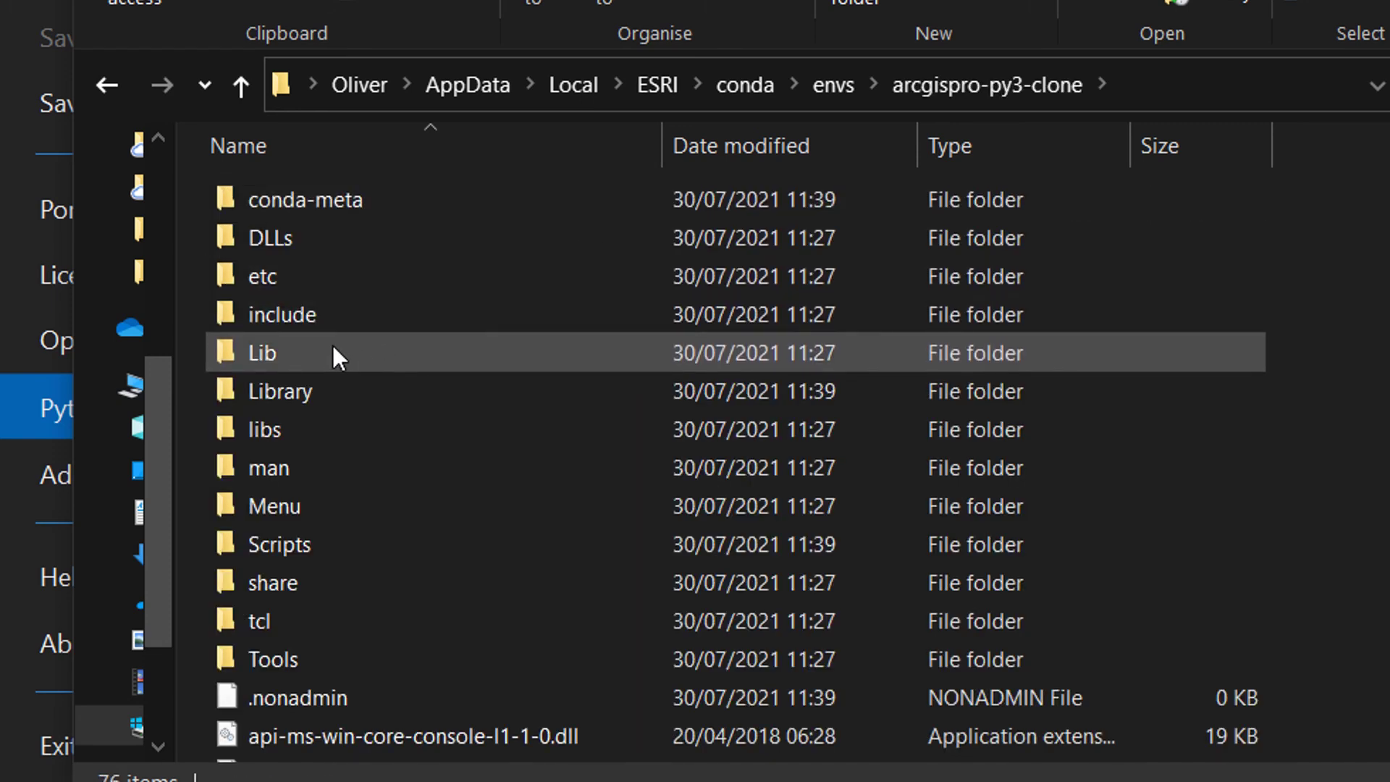
pyautogui.doubleClick(332, 354)
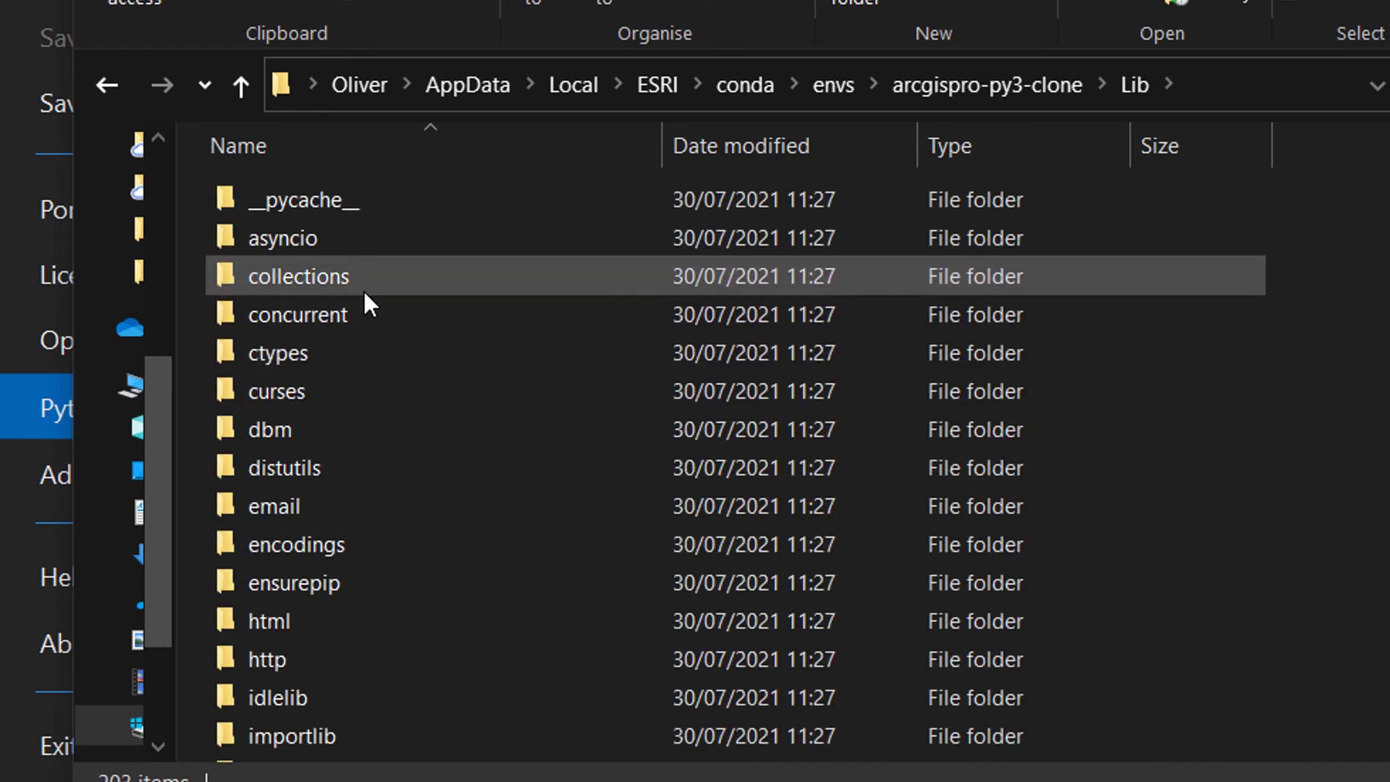
pyautogui.scroll(-4, 372, 406)
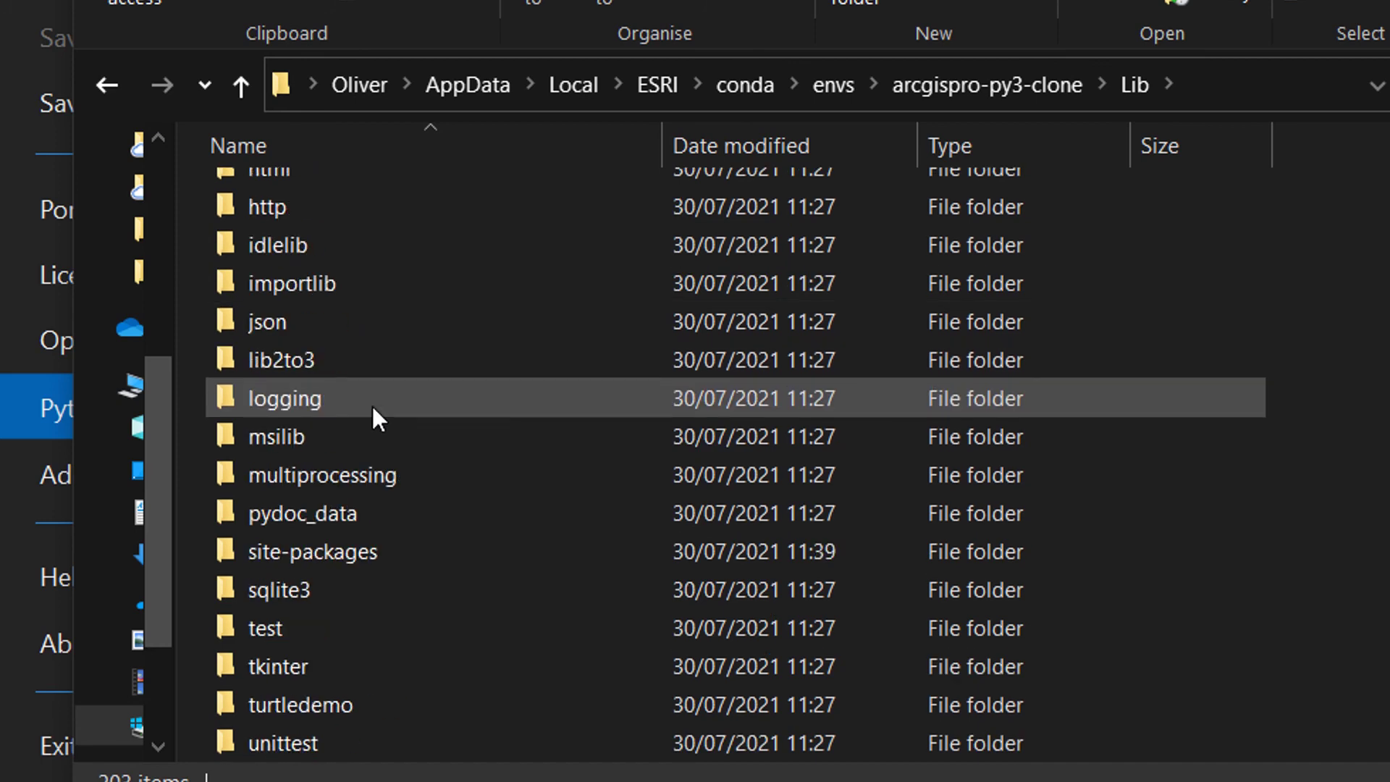
pyautogui.doubleClick(337, 549)
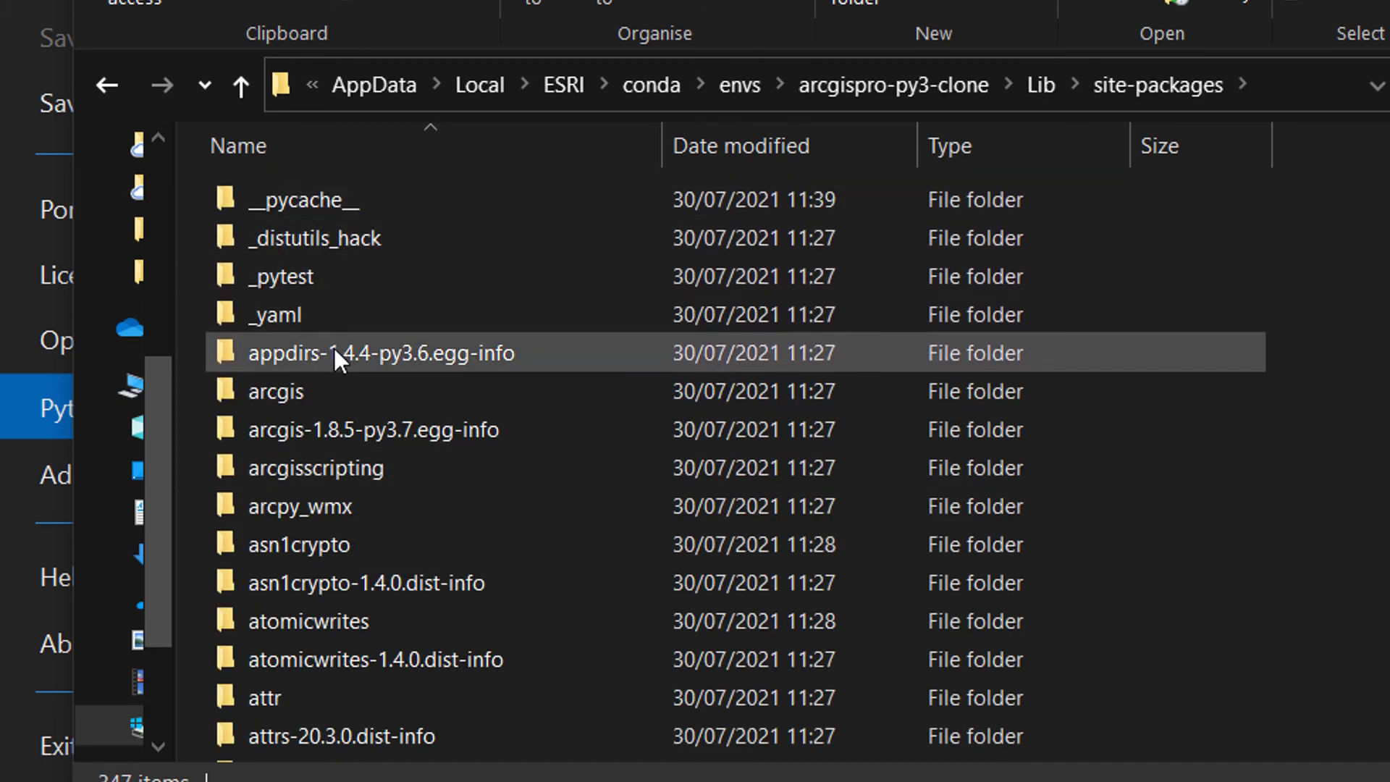
pyautogui.click(349, 480)
pyautogui.doubleClick(348, 480)
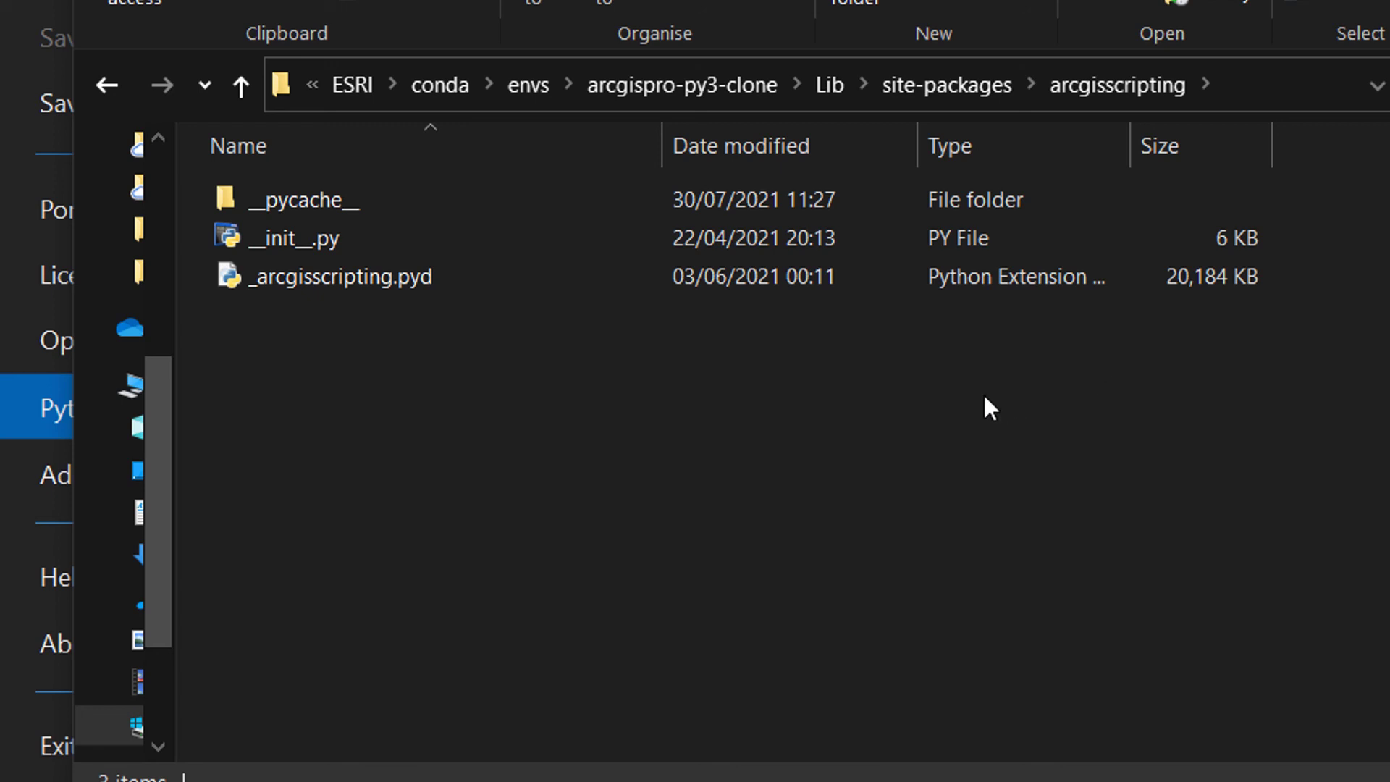
# Step: Switch back to ArcGIS Pro's Installed Packages page, now listing 189 packages
pyautogui.hotkey('alt', 'Tab')
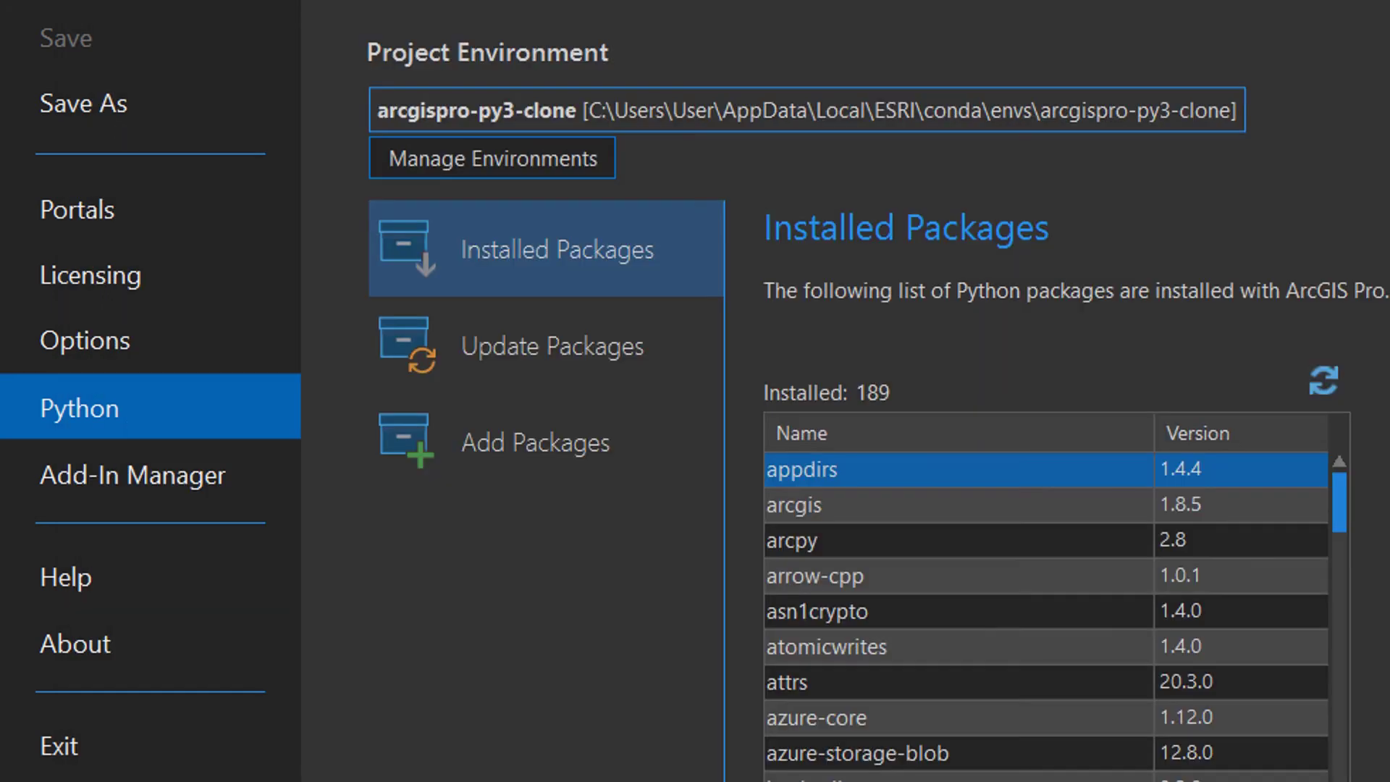